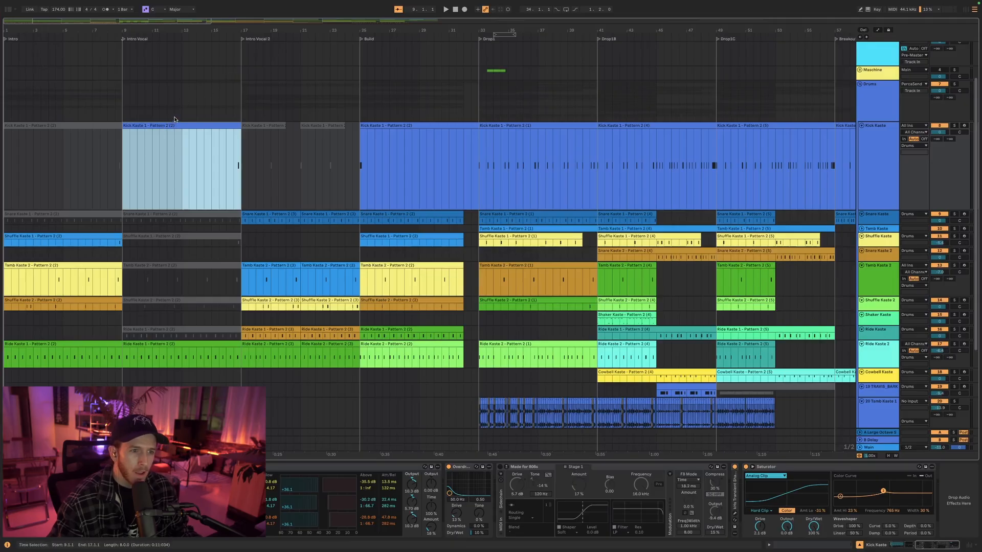
# Switch back and forth between the Session View and the Arrangement View to compare the two
pyautogui.click(969, 11)
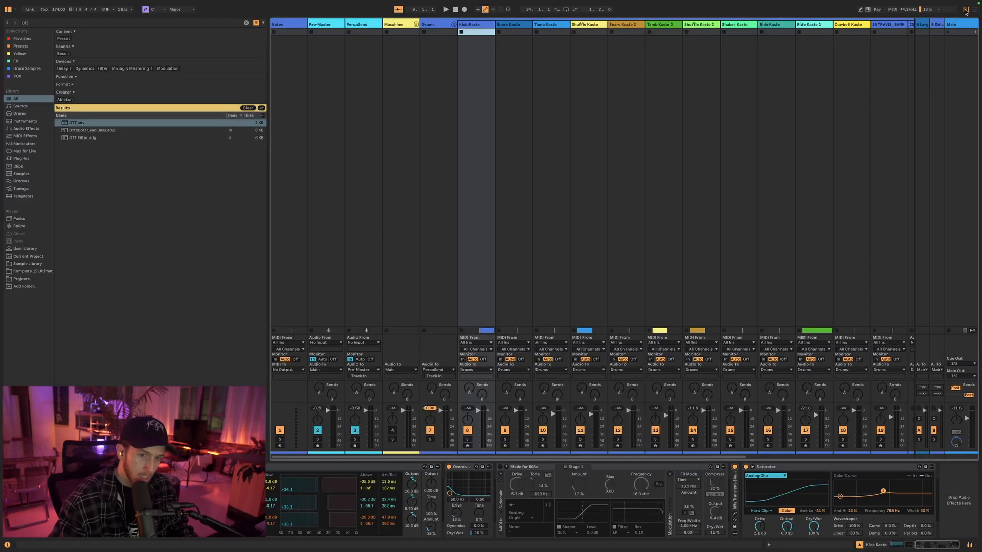
pyautogui.click(974, 10)
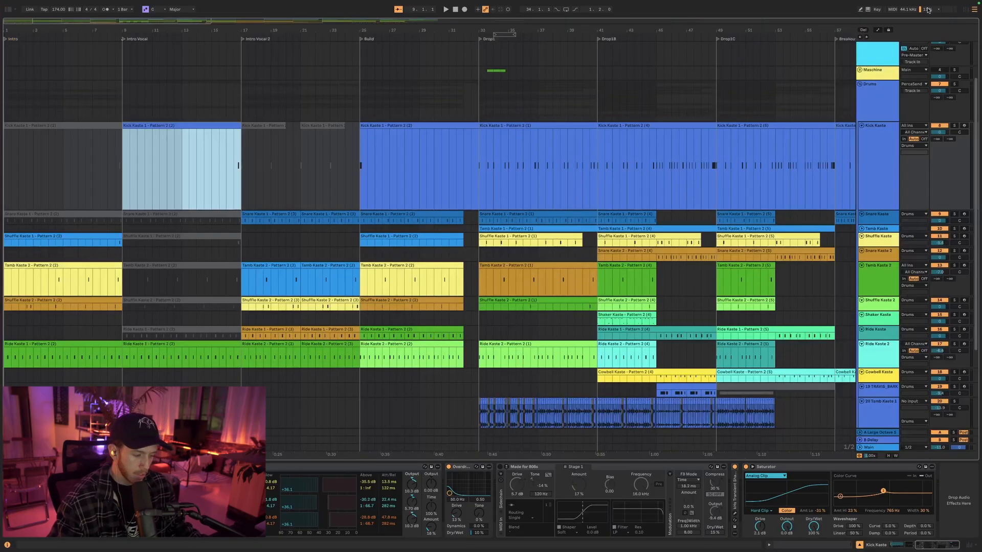
pyautogui.press('Tab')
pyautogui.press('Tab')
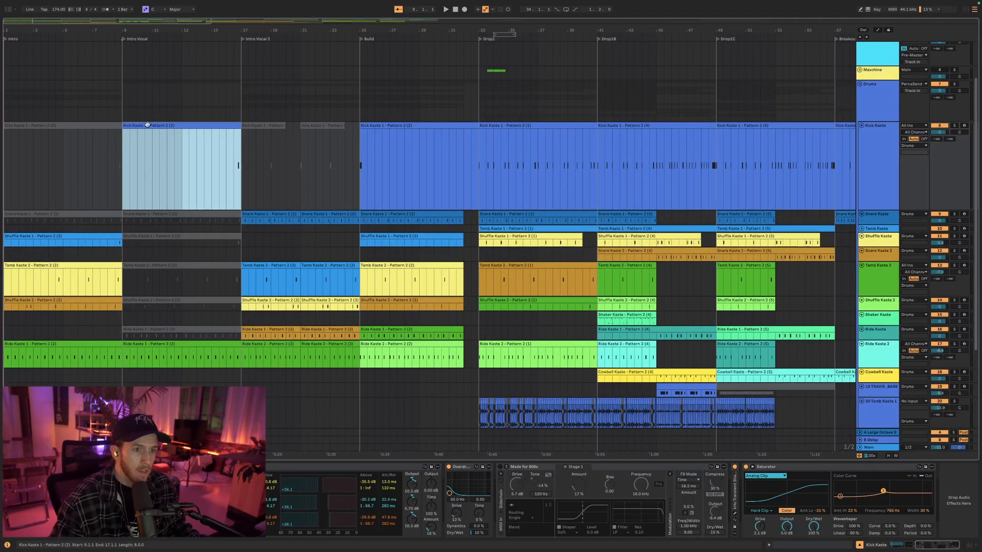
# Select the Intro Vocal section, bars 9 to 17, across the Drums group and consolidate its time to a new scene
pyautogui.moveTo(124, 104); pyautogui.dragTo(240, 93)
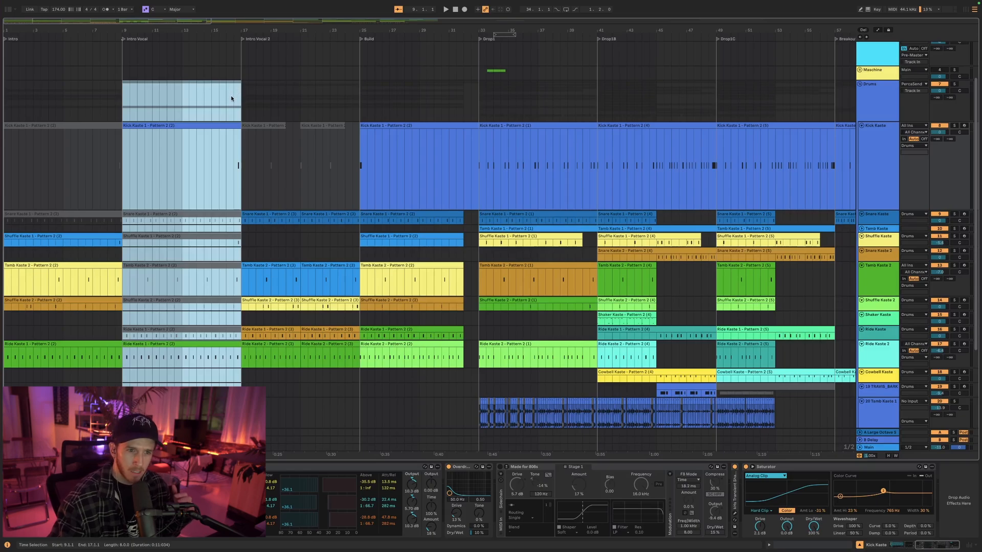
pyautogui.rightClick(178, 114)
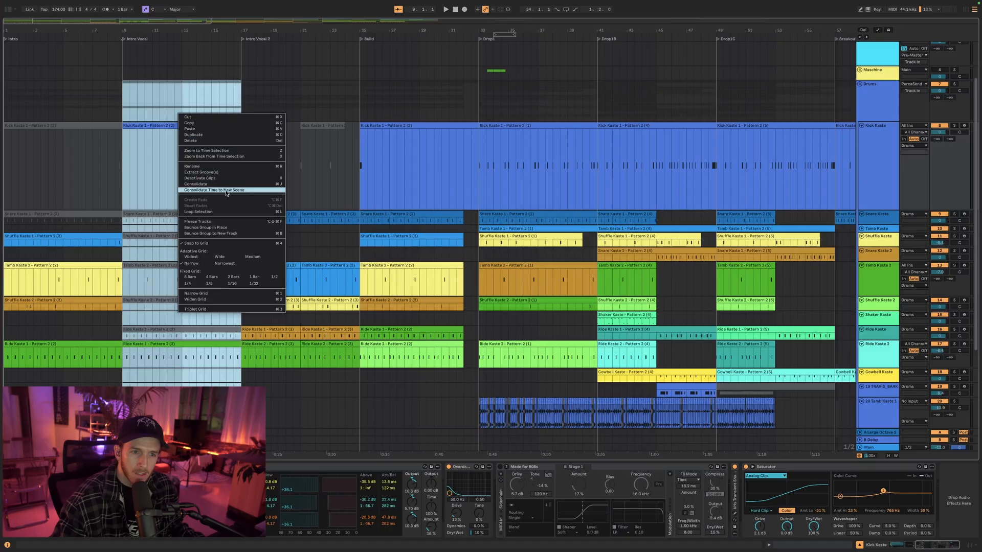
pyautogui.click(227, 191)
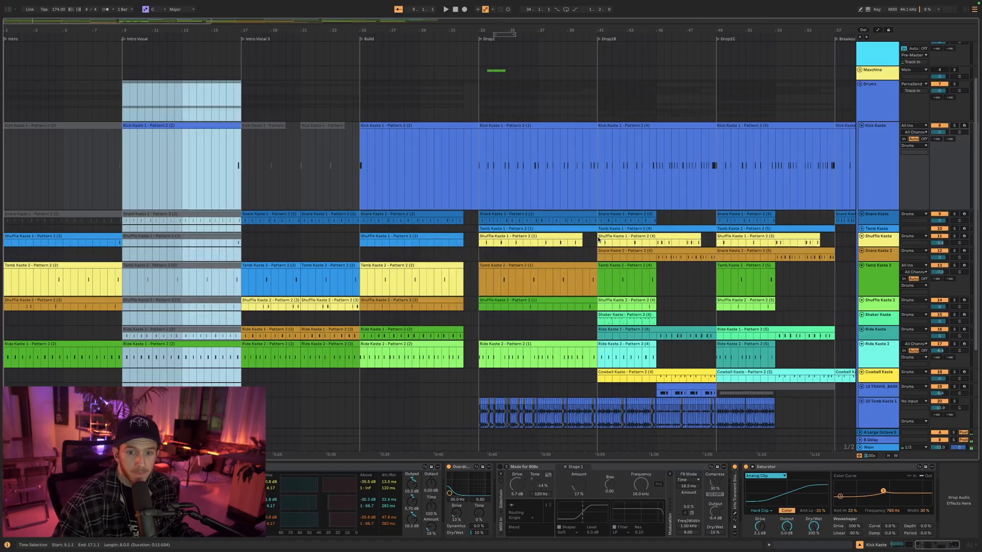
# Loop the Intro section, bars 1 to 9, and consolidate the looped time to a new scene
pyautogui.moveTo(123, 100); pyautogui.dragTo(4, 100)
pyautogui.rightClick(52, 101)
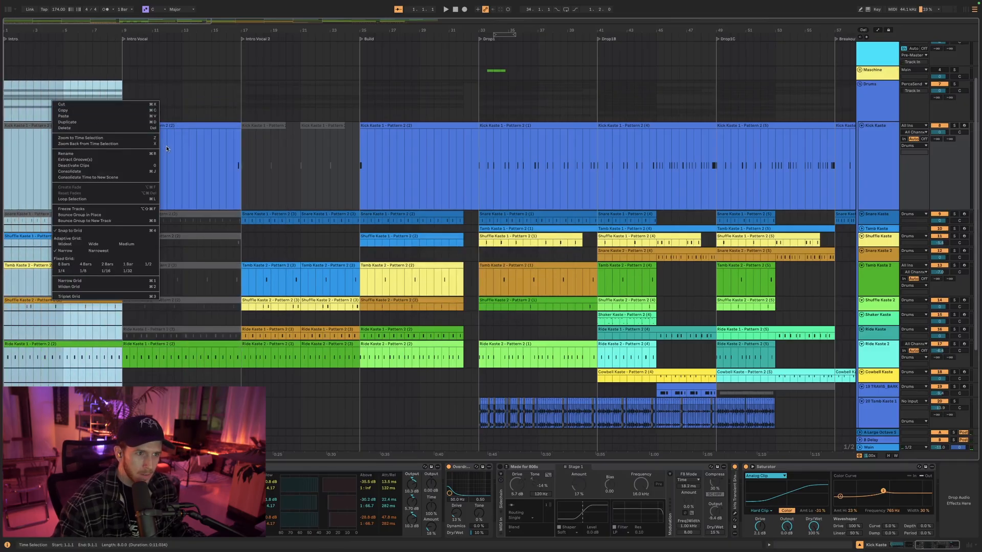
pyautogui.click(88, 200)
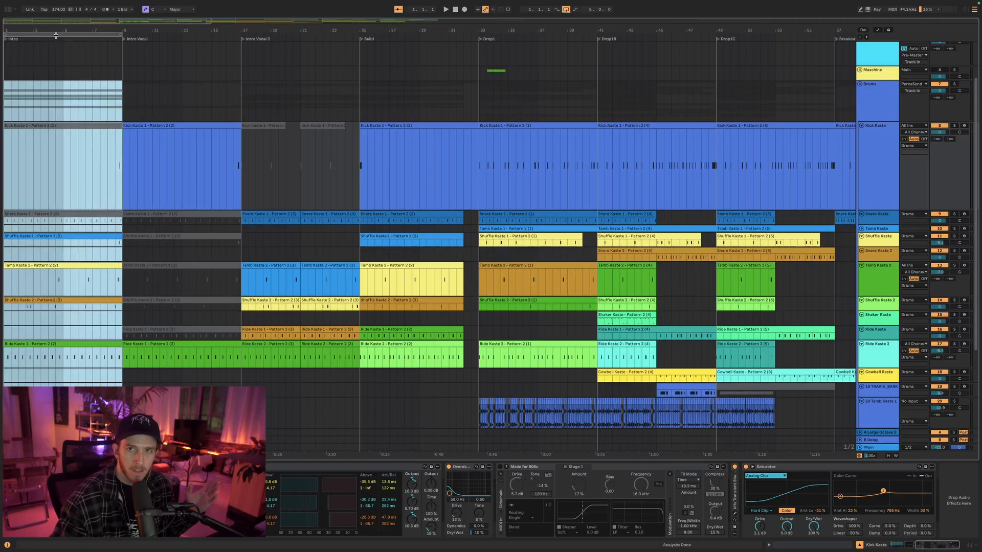
pyautogui.rightClick(55, 35)
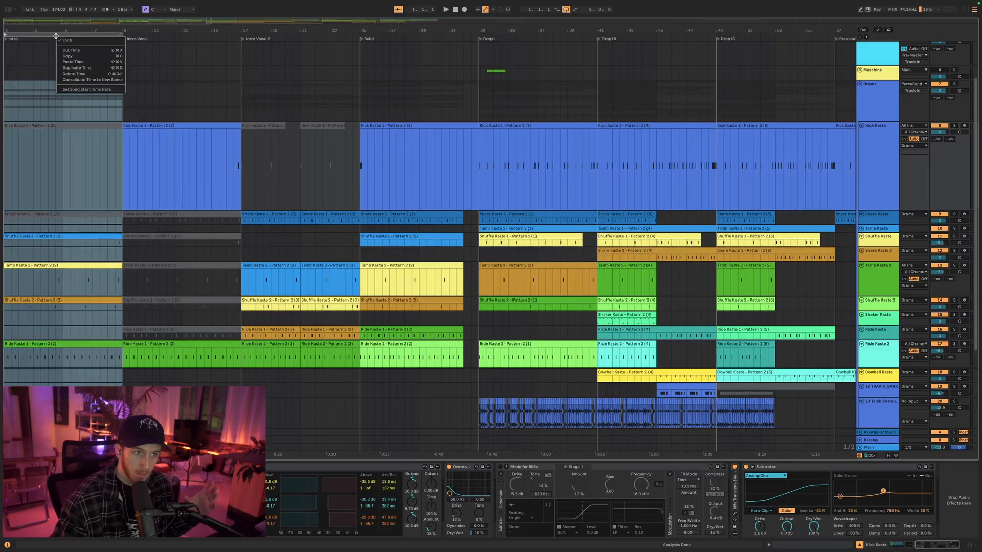
pyautogui.click(92, 80)
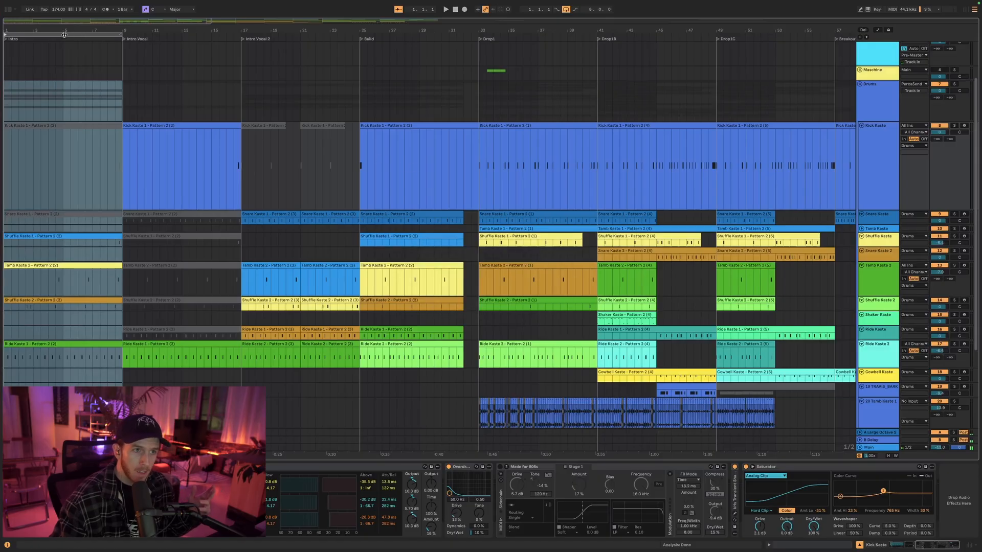
# Move the loop to the Intro Vocal 2 section, bars 17 to 25, and consolidate it to a new scene
pyautogui.moveTo(71, 29); pyautogui.dragTo(302, 28)
pyautogui.rightClick(295, 30)
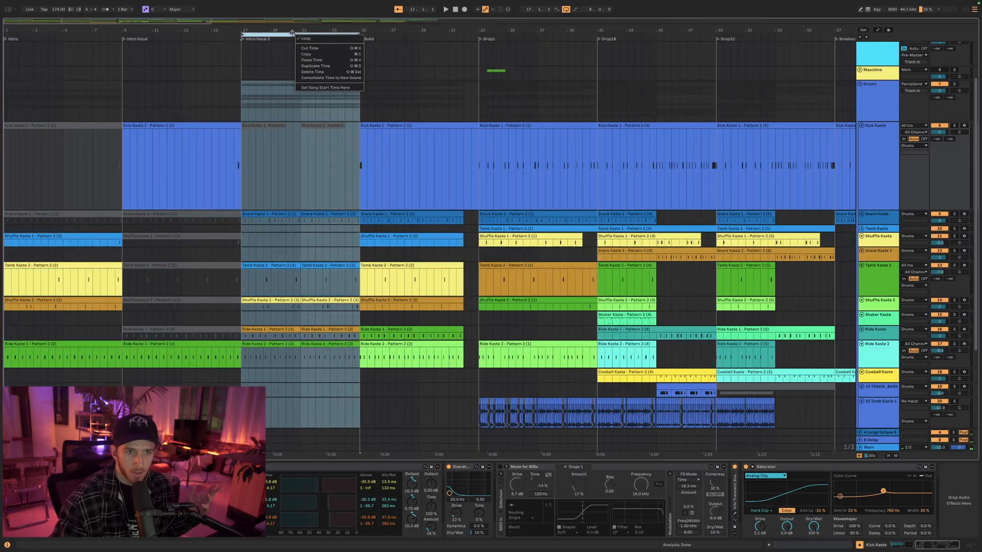
pyautogui.click(331, 77)
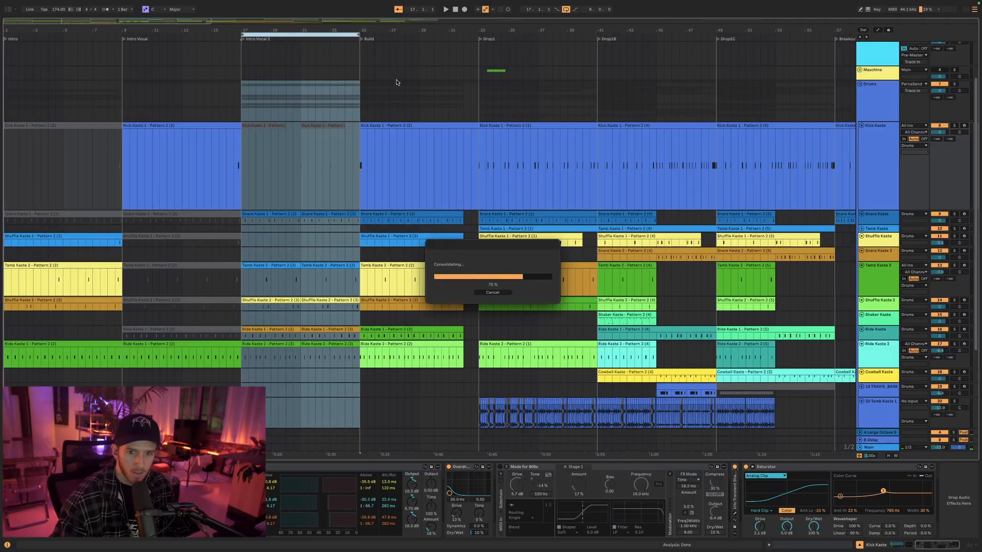
# Move the loop to the Build section, bars 25 to 33, and consolidate it to a new scene
pyautogui.moveTo(302, 32); pyautogui.dragTo(420, 33)
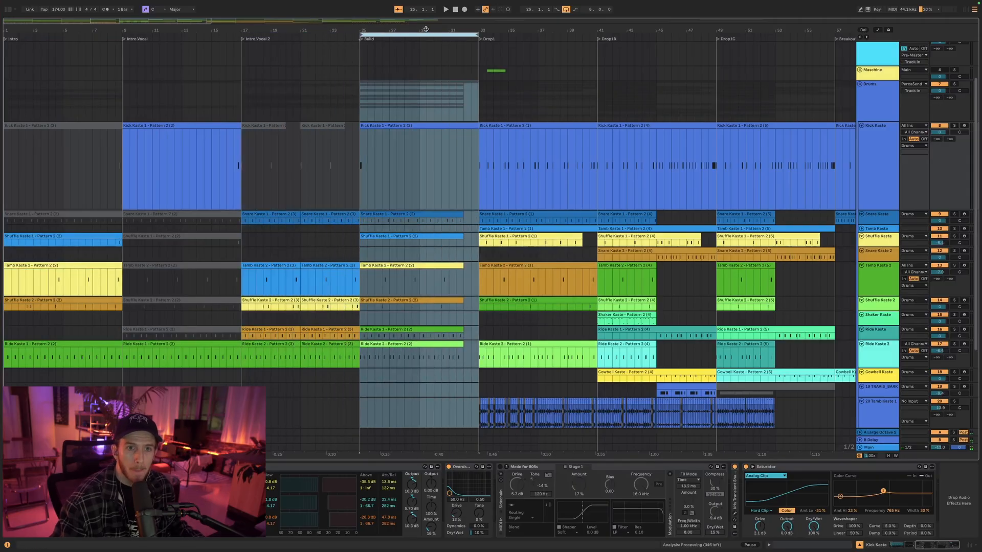
pyautogui.rightClick(421, 32)
pyautogui.click(462, 77)
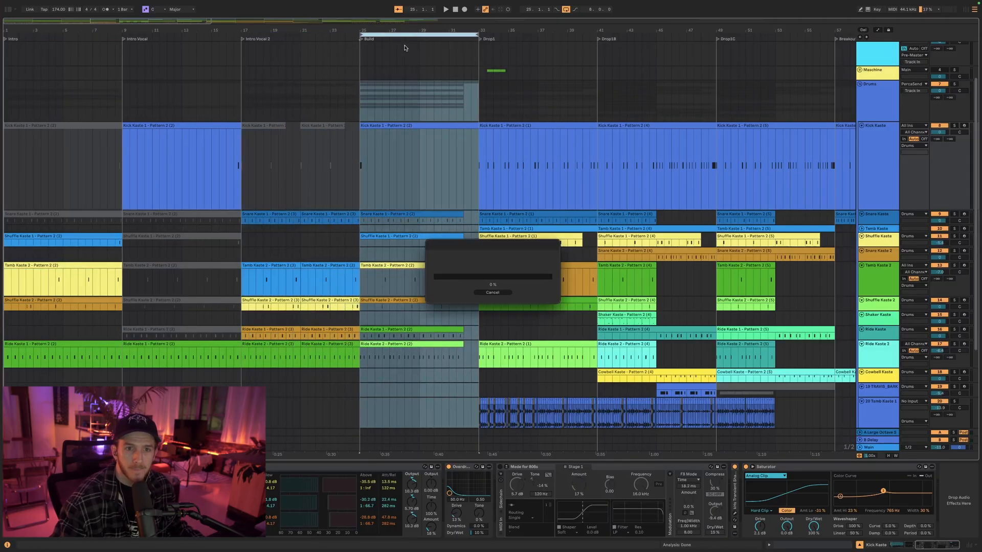
# Move the loop to the Drop1 section, bars 33 to 41, and consolidate it to a new scene
pyautogui.moveTo(402, 33); pyautogui.dragTo(520, 32)
pyautogui.rightClick(522, 32)
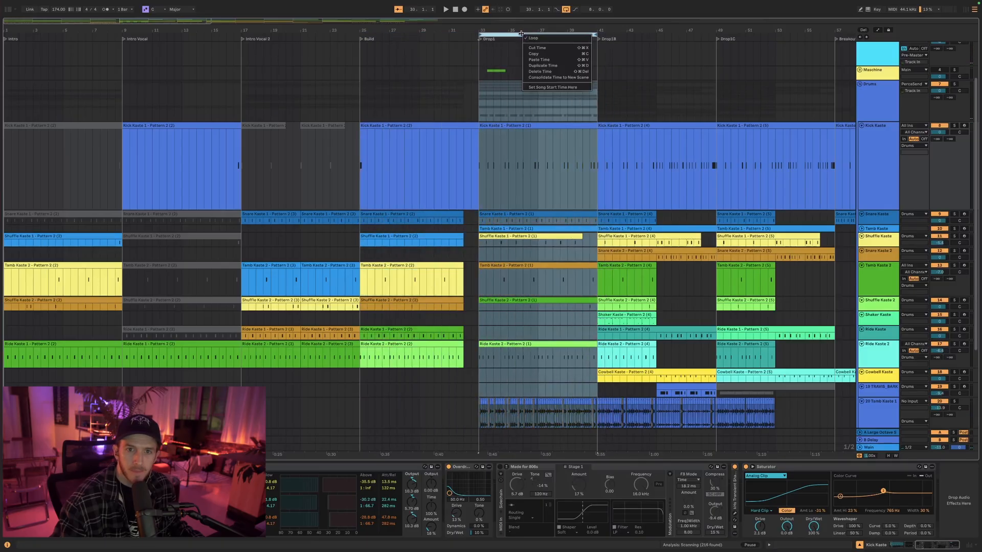
pyautogui.click(553, 78)
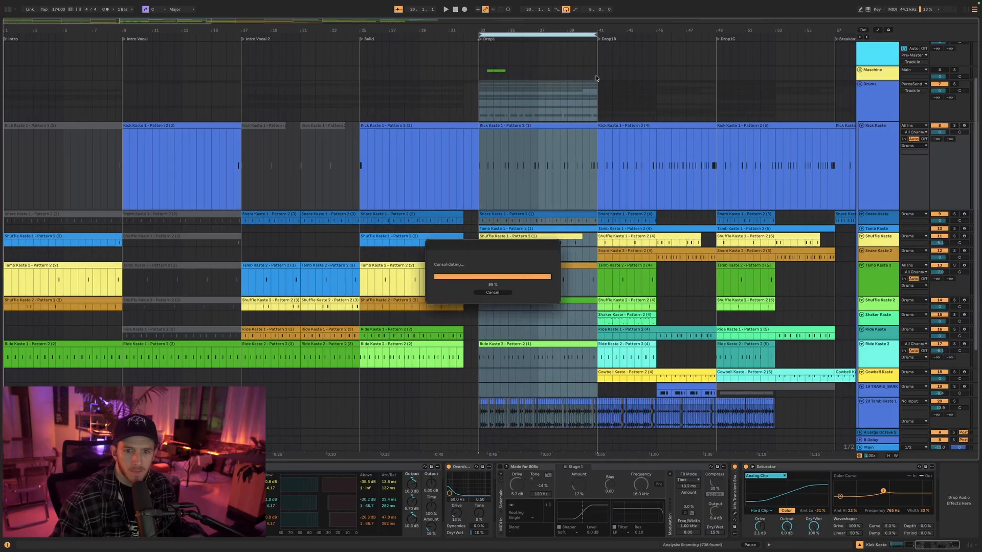
# Launch scenes 2 and 3 in the Session View, swapping in the Kick Kaste clip from scene 6
pyautogui.press('Tab')
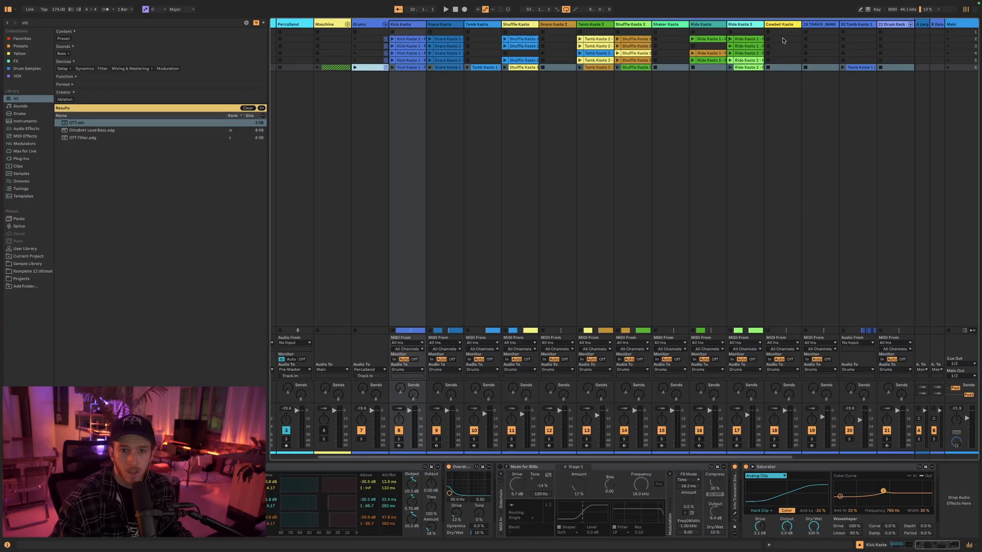
pyautogui.click(948, 40)
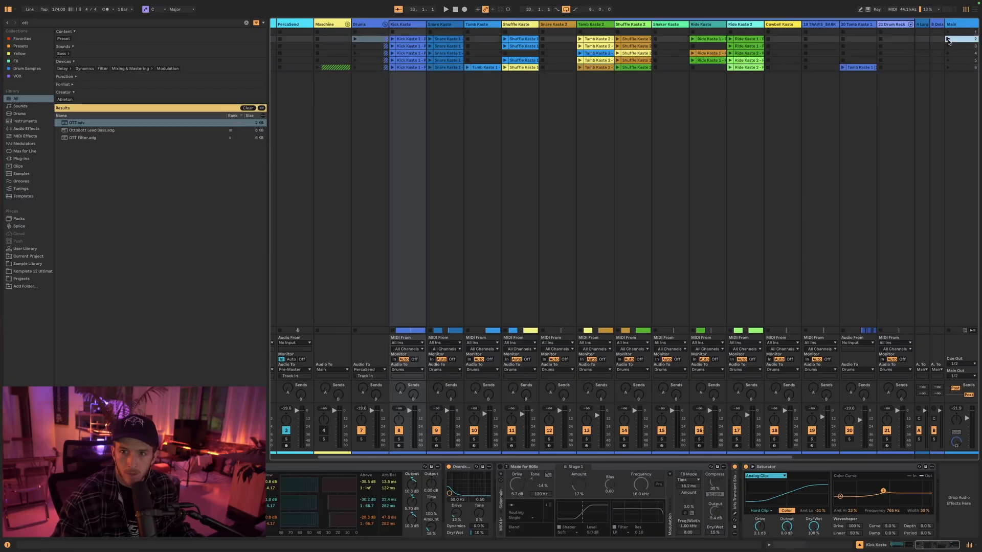
pyautogui.click(948, 46)
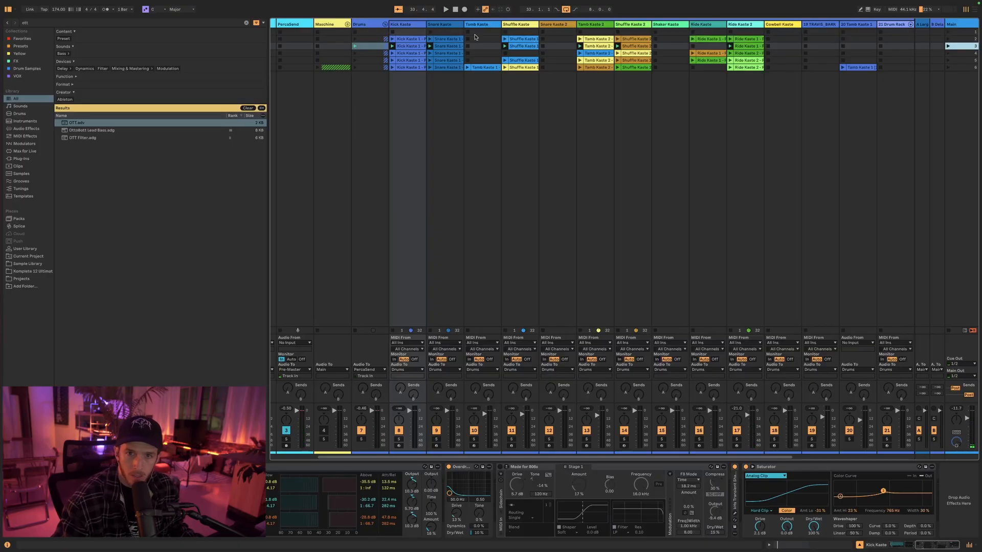
pyautogui.click(393, 67)
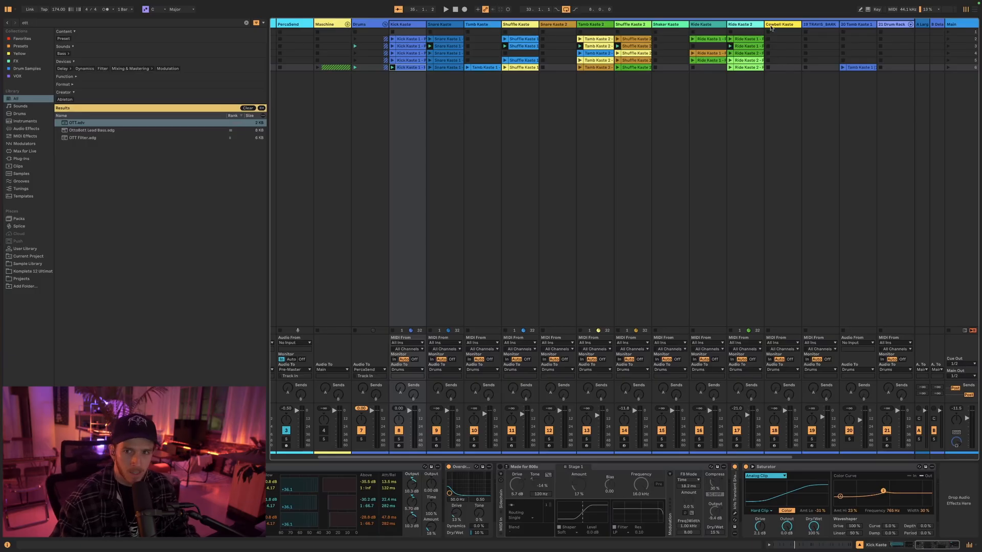
# Start playback and compare the overridden tracks in the Arrangement View with their clips in the Session View
pyautogui.click(974, 10)
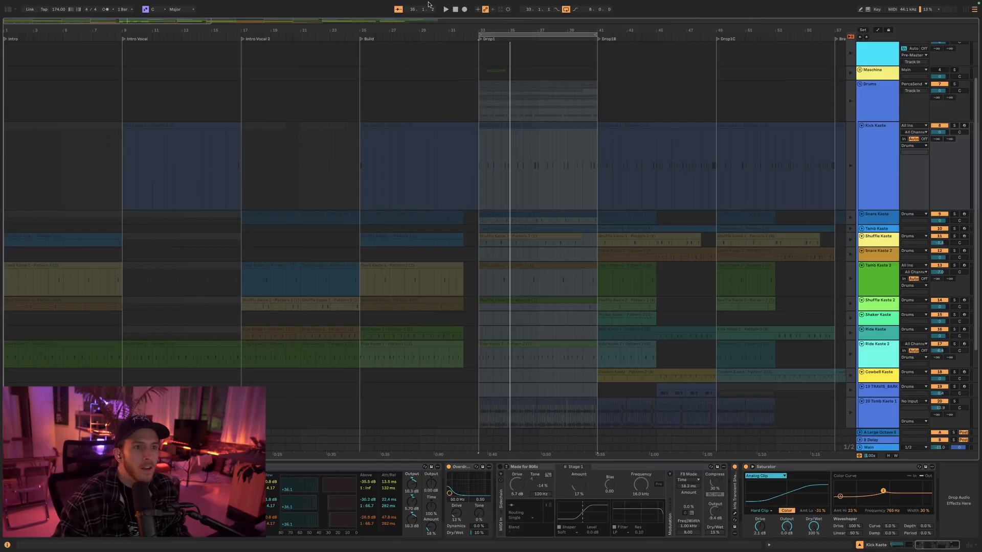
pyautogui.press('Tab')
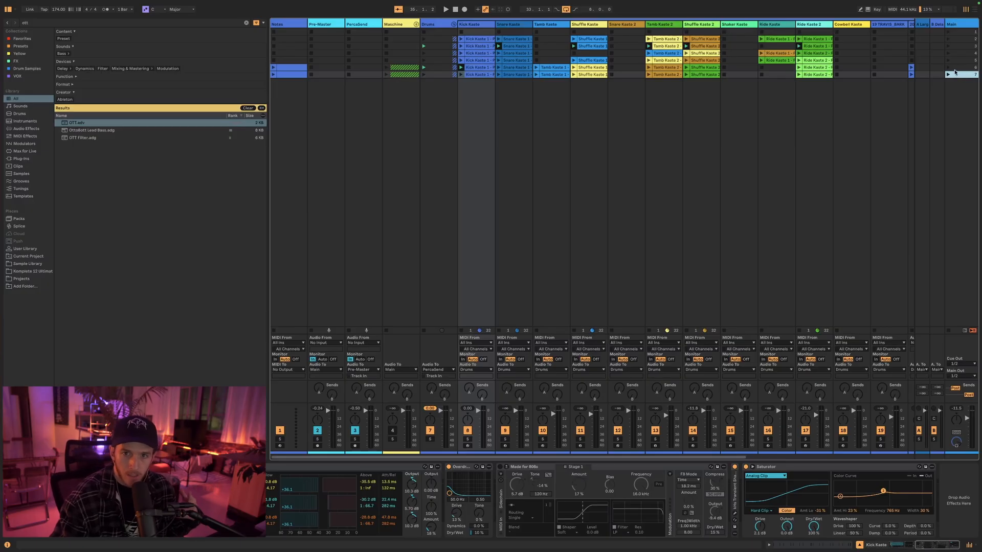
pyautogui.click(974, 10)
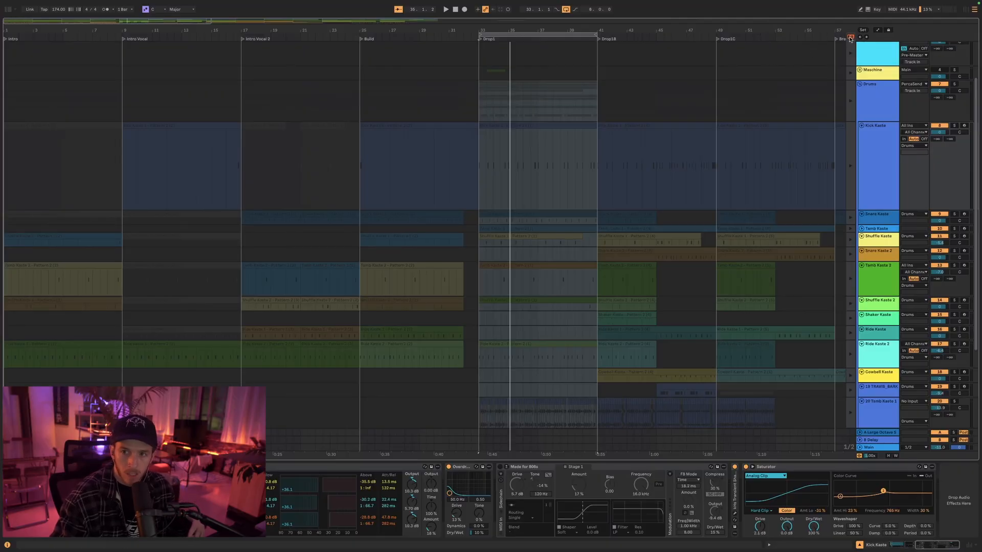
pyautogui.scroll(1, 485, 116)
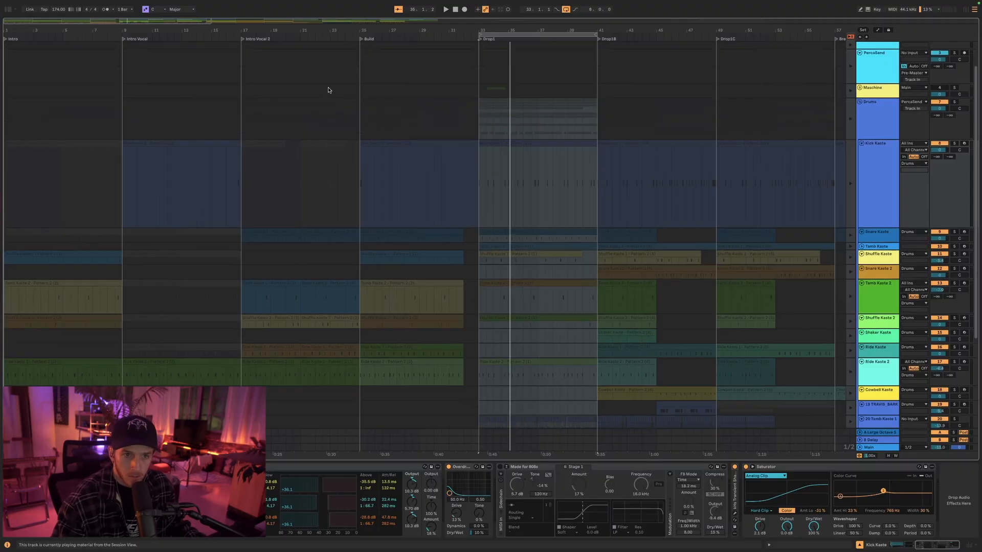
pyautogui.press('space')
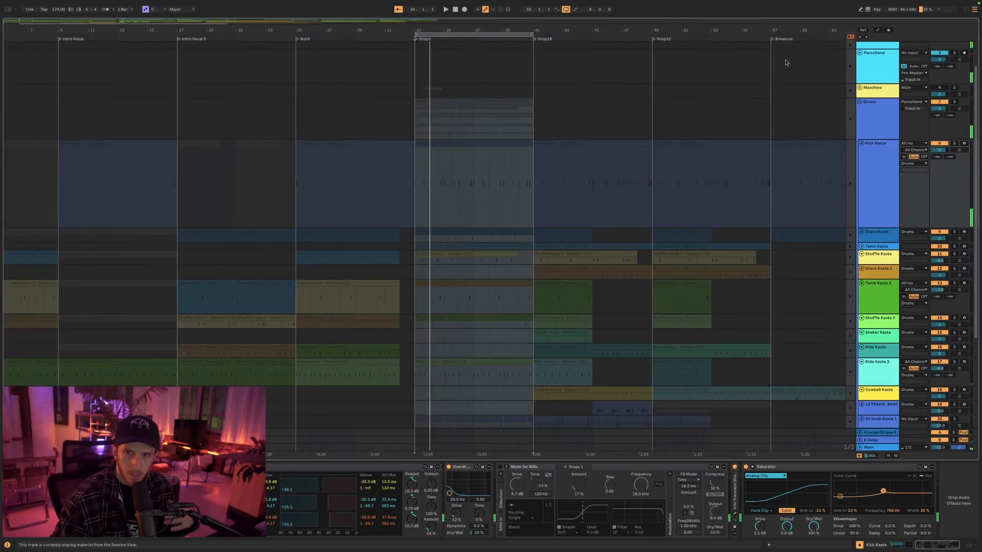
pyautogui.click(969, 10)
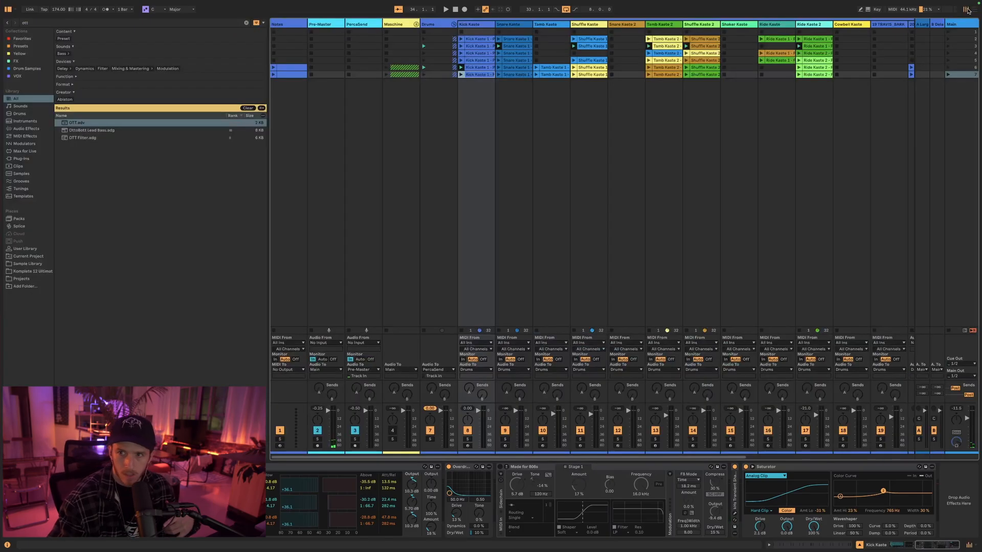
pyautogui.click(968, 9)
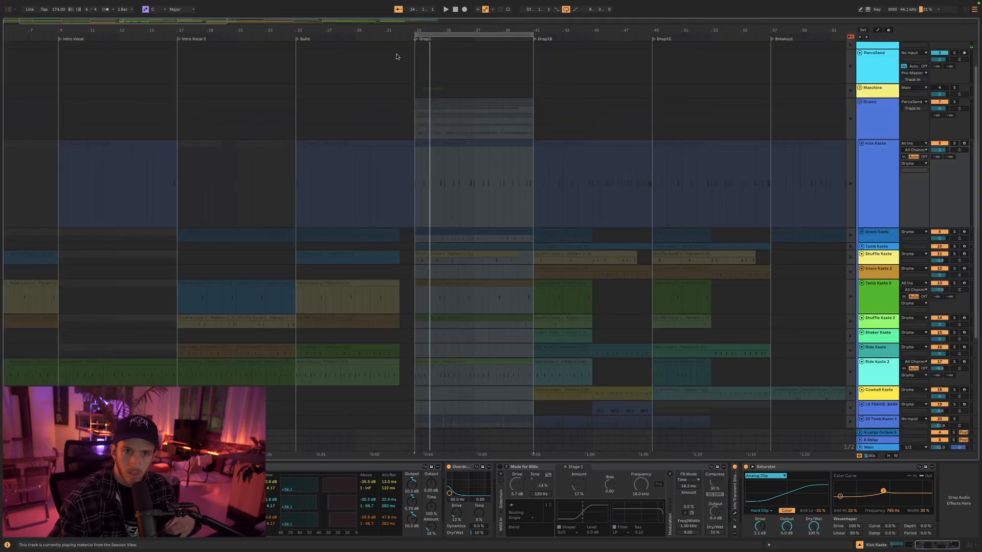
# Return all tracks to the arrangement and play from the Kick Kaste clip in the Build section
pyautogui.click(851, 37)
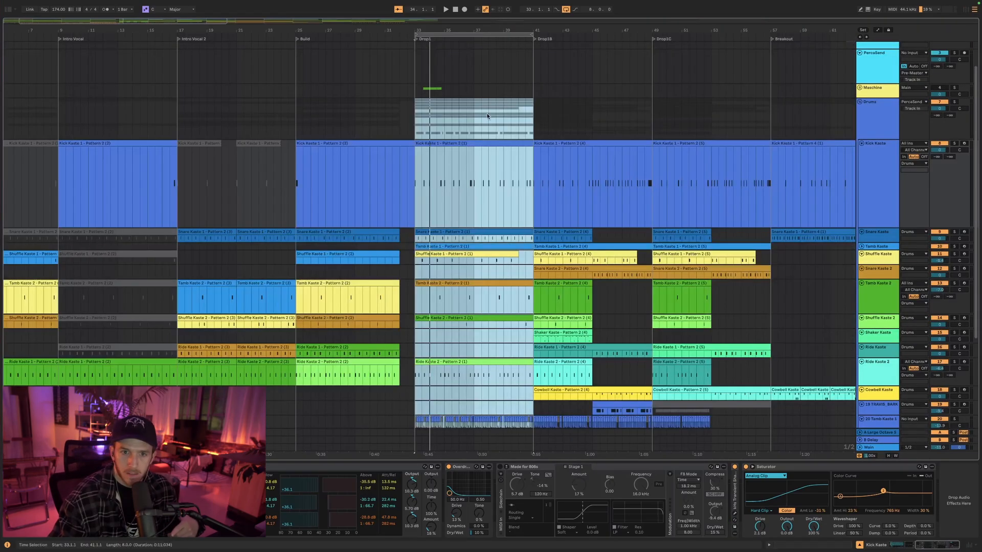
pyautogui.click(351, 145)
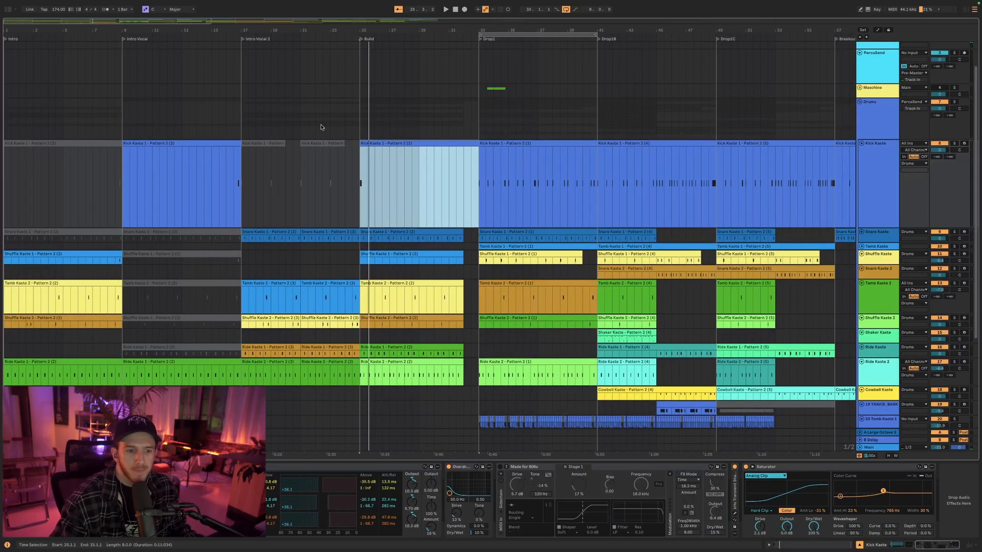
pyautogui.press('space')
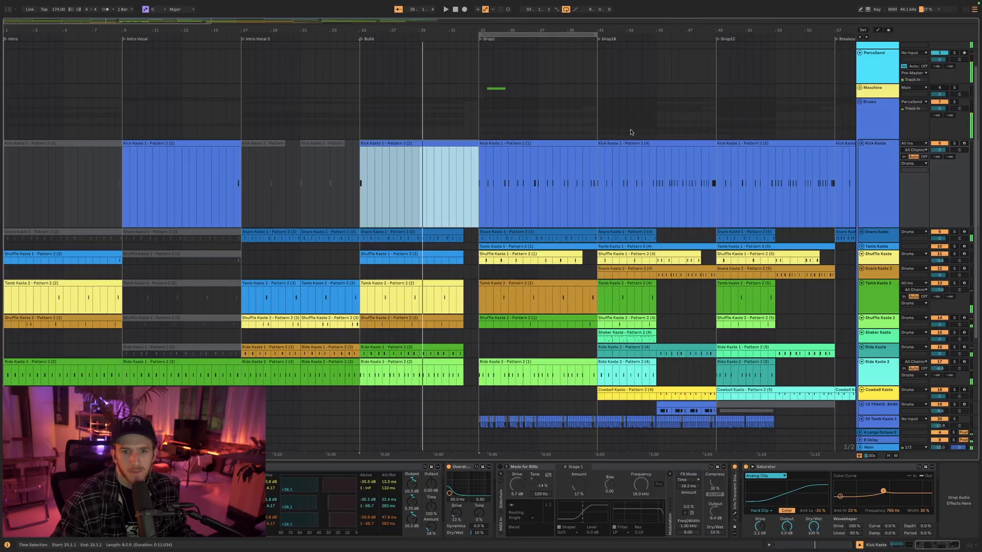
# Launch the Drums group's scene 7 clips in the Session View and unfold the Drums group
pyautogui.press('Tab')
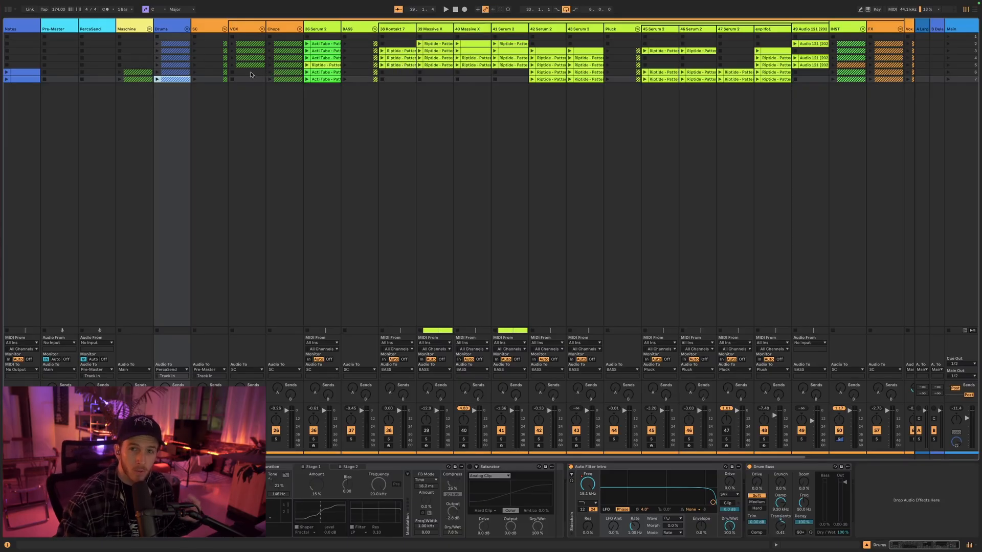
pyautogui.click(157, 80)
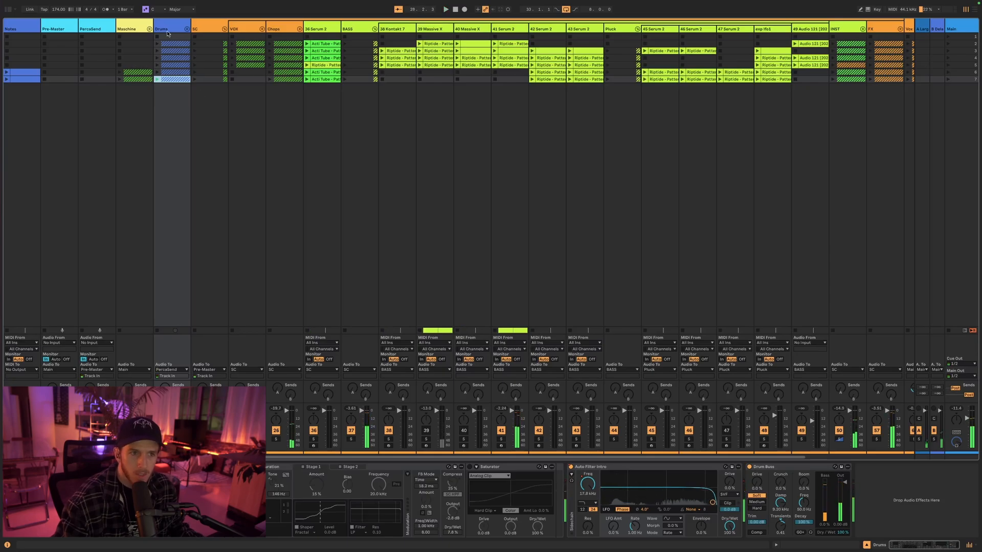
pyautogui.click(188, 29)
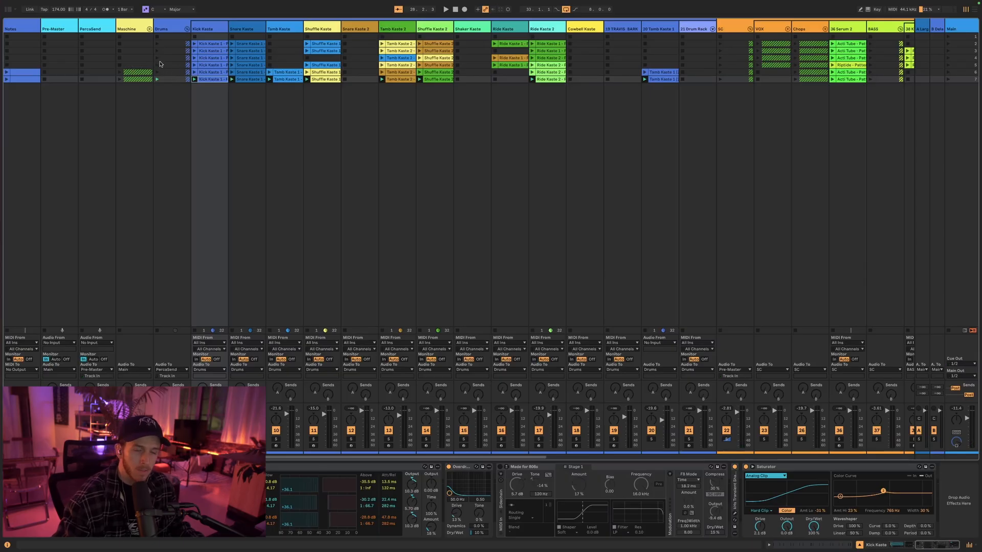
# Examine in the Arrangement View which tracks are overridden by the launched drum clips and which still follow the arrangement
pyautogui.click(974, 10)
pyautogui.scroll(-5, 732, 136)
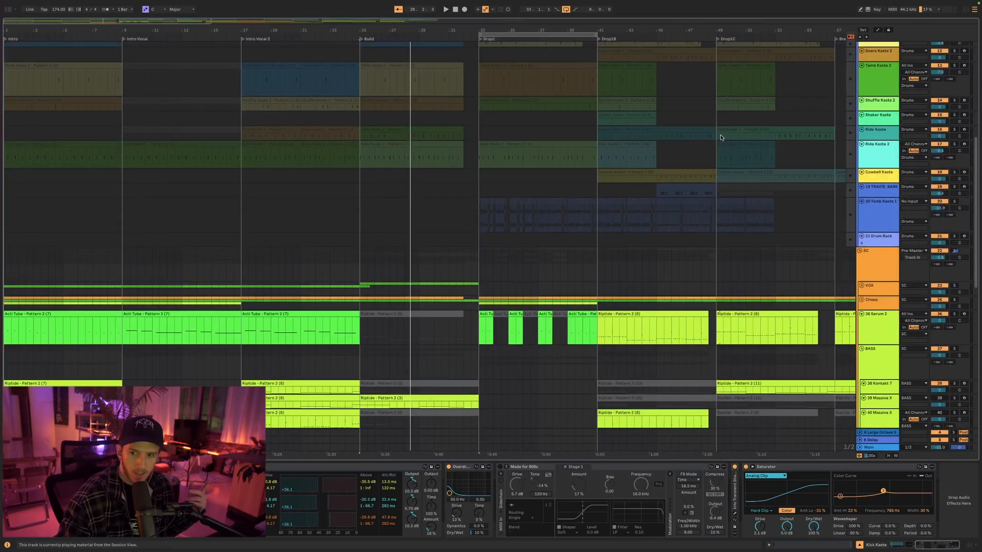
pyautogui.scroll(-2, 715, 136)
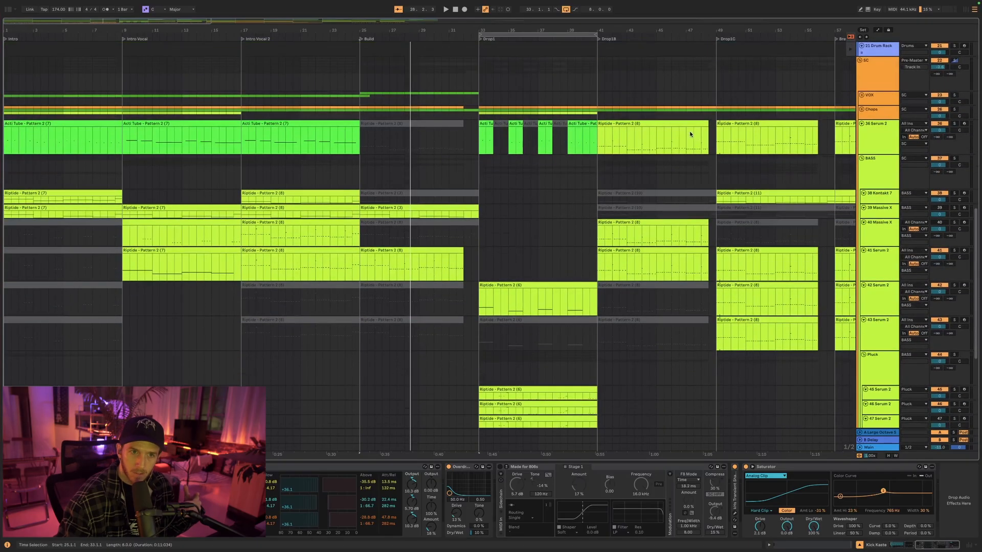
# Compare the overridden drum tracks with the bass, synth and vocal tracks further down the arrangement
pyautogui.scroll(10, 676, 130)
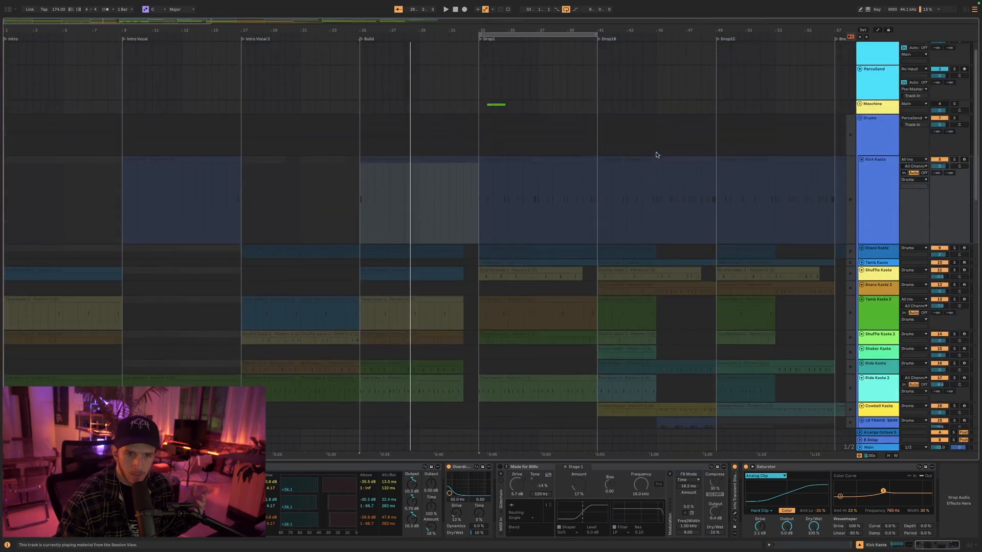
pyautogui.scroll(-2, 860, 180)
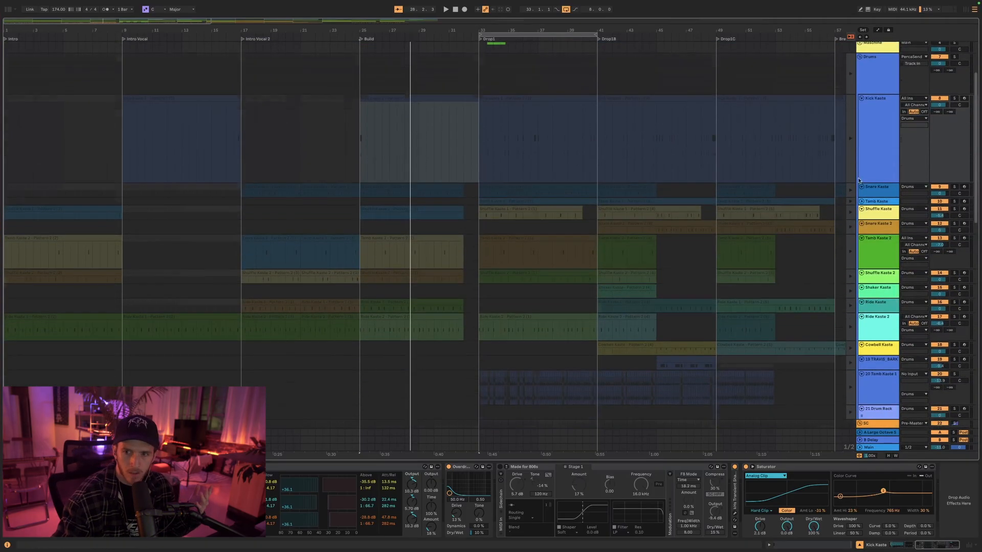
pyautogui.scroll(-3, 858, 218)
pyautogui.scroll(3, 844, 141)
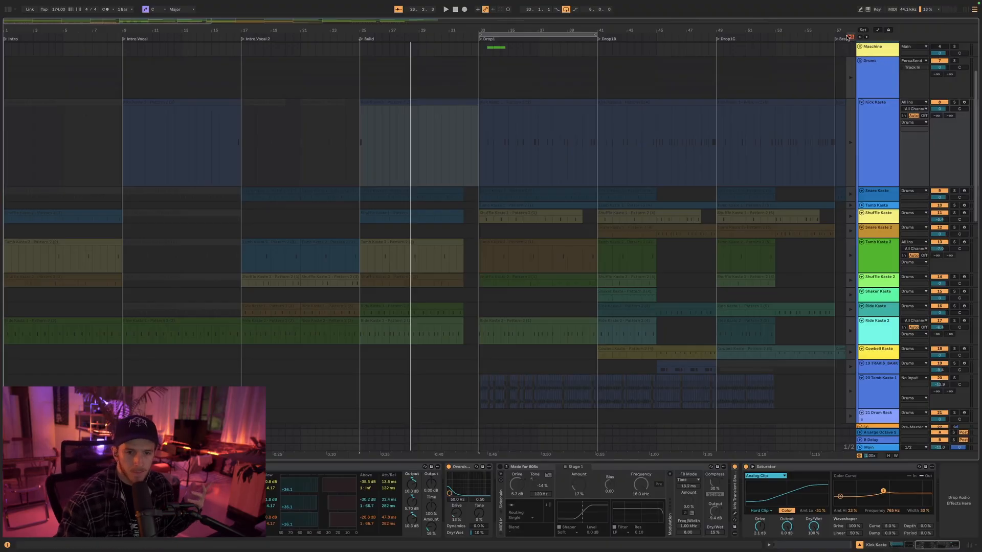
pyautogui.scroll(-10, 545, 173)
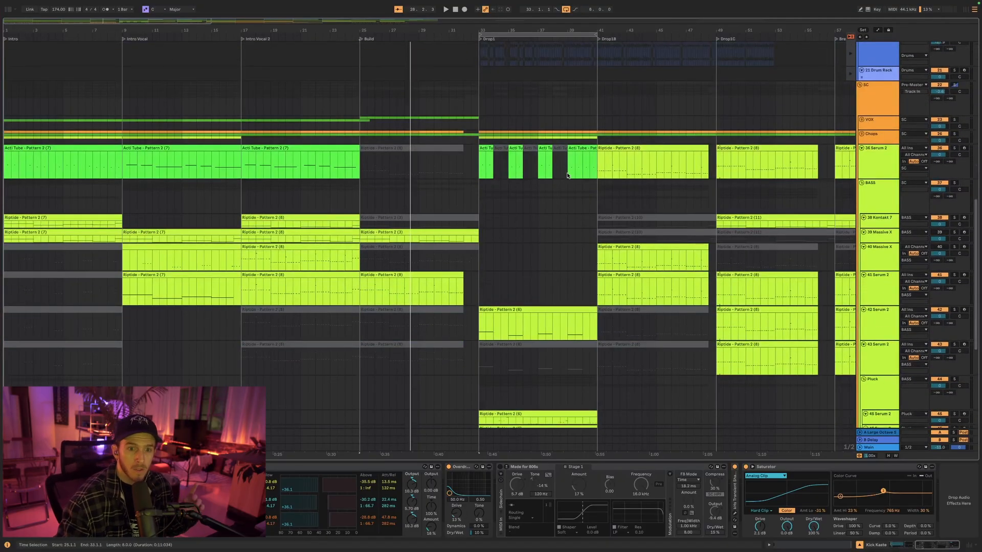
pyautogui.scroll(-6, 567, 176)
pyautogui.scroll(15, 570, 193)
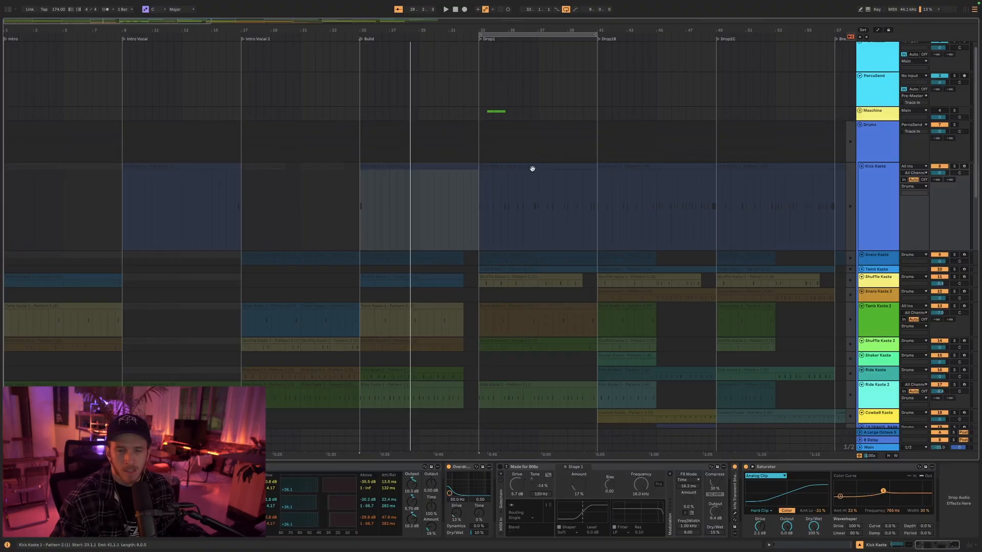
# Switch to the Session View and duplicate scene 7
pyautogui.click(967, 9)
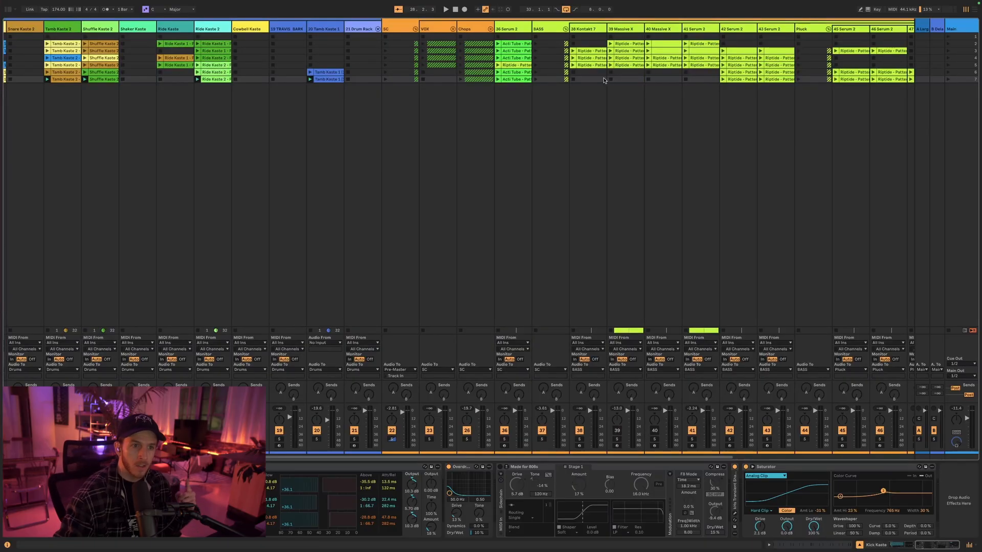
pyautogui.click(580, 94)
pyautogui.click(960, 80)
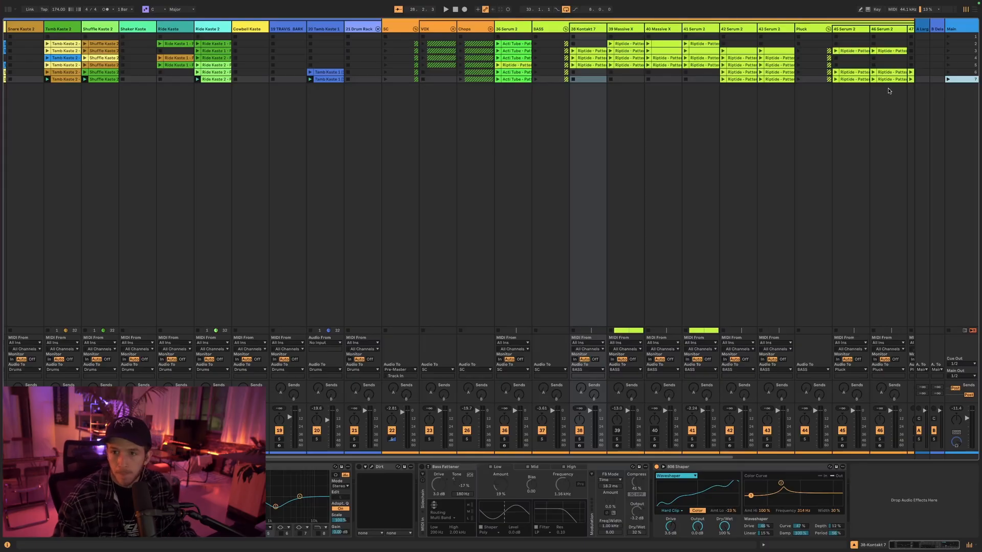
pyautogui.hotkey('ctrl', 'd')
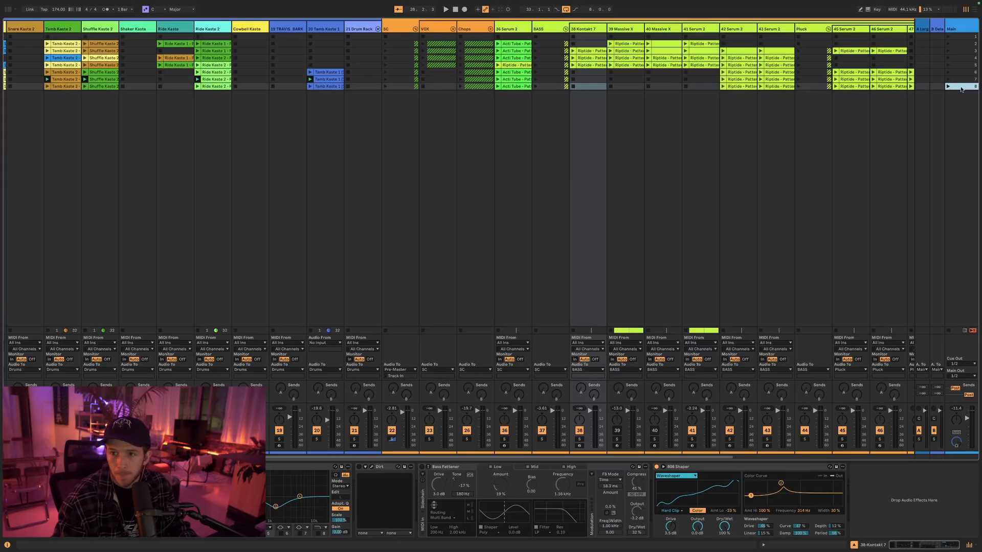
# Copy the duplicated scene into the Arrangement View at bar 33, the start of the Drop1 section
pyautogui.click(974, 9)
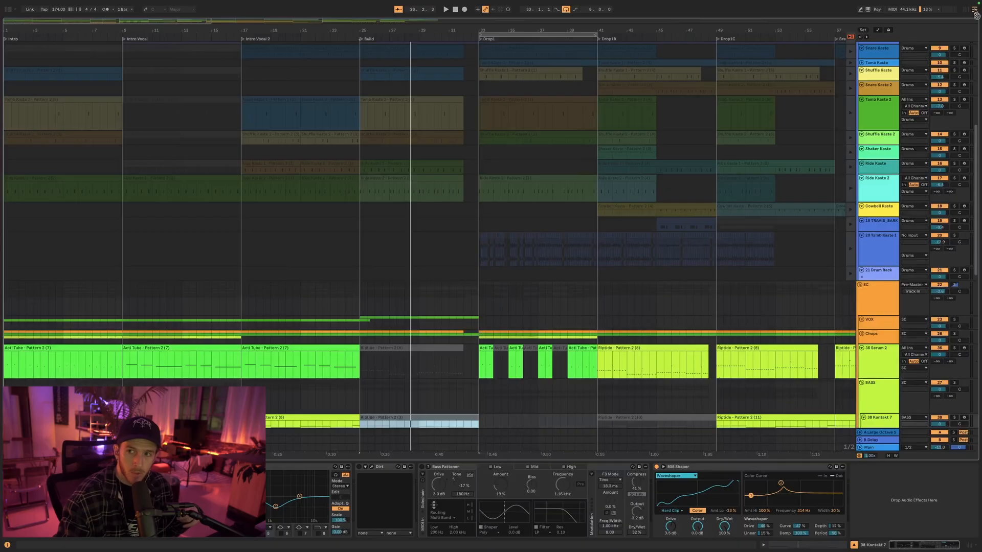
pyautogui.click(975, 12)
pyautogui.click(975, 12)
pyautogui.click(974, 11)
pyautogui.click(975, 11)
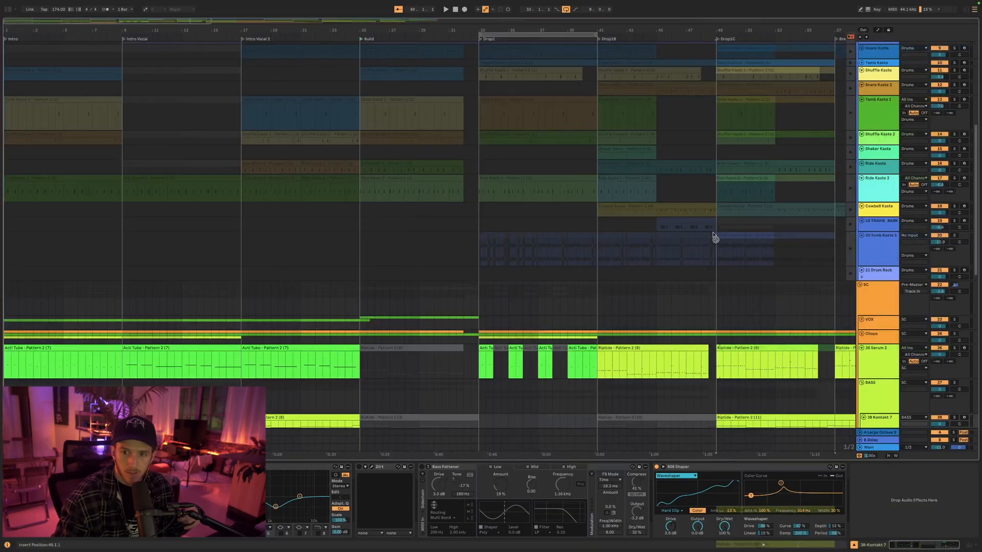
pyautogui.click(825, 225)
pyautogui.click(598, 221)
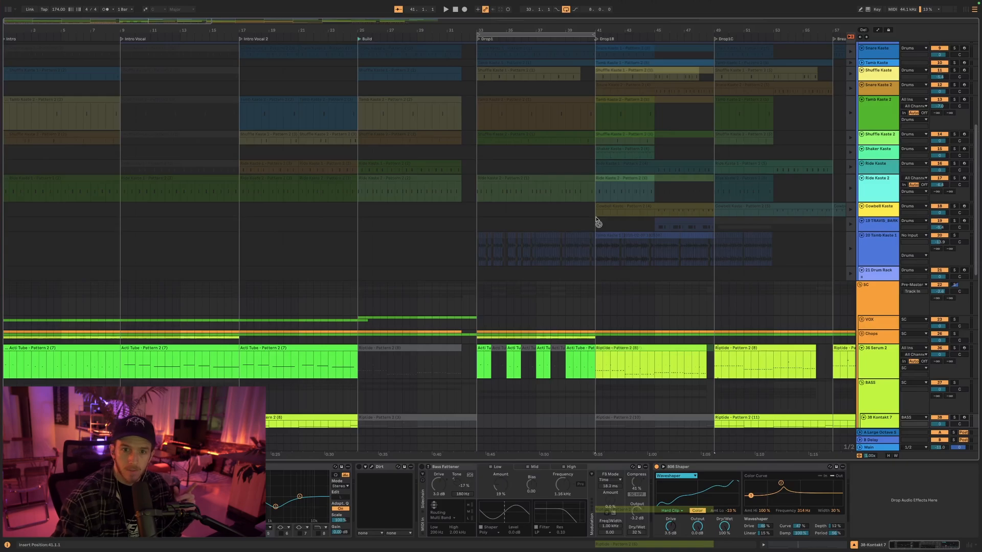
pyautogui.click(483, 221)
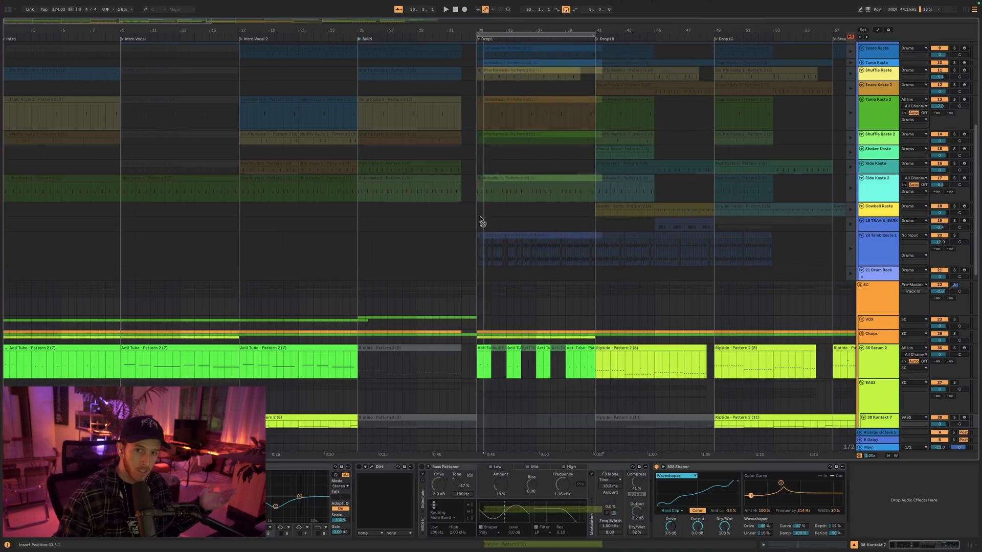
pyautogui.moveTo(478, 219)
pyautogui.mouseDown()
pyautogui.moveTo(697, 218)
pyautogui.moveTo(478, 219)
pyautogui.mouseUp()
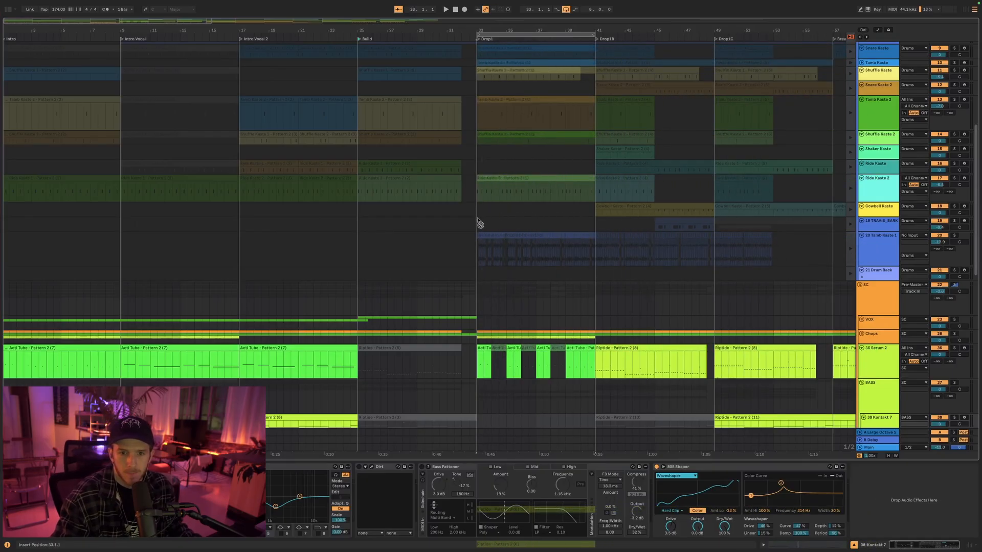
# Return all tracks to the arrangement and play it from the Drop1 locator
pyautogui.click(850, 38)
pyautogui.click(479, 39)
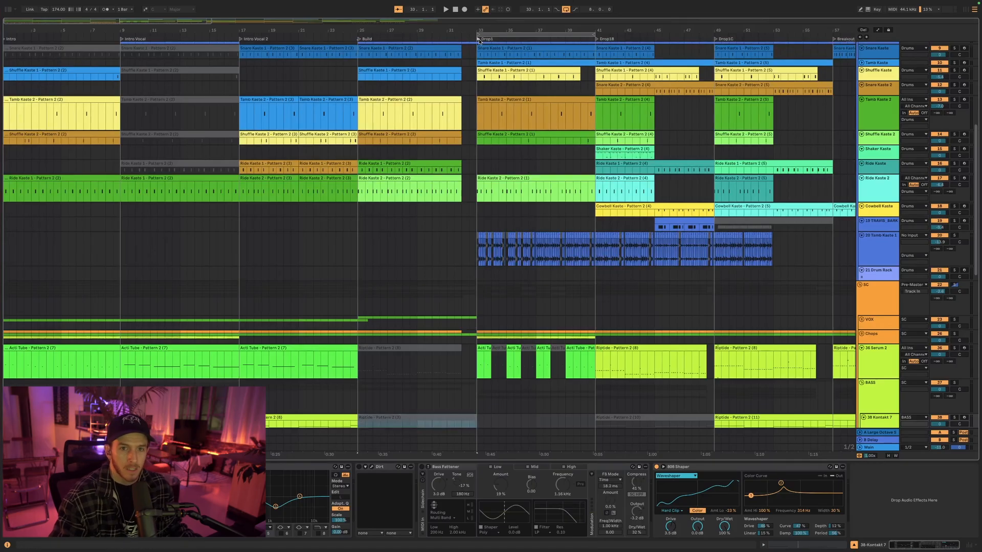
pyautogui.press('space')
pyautogui.hscroll(2, 520, 71)
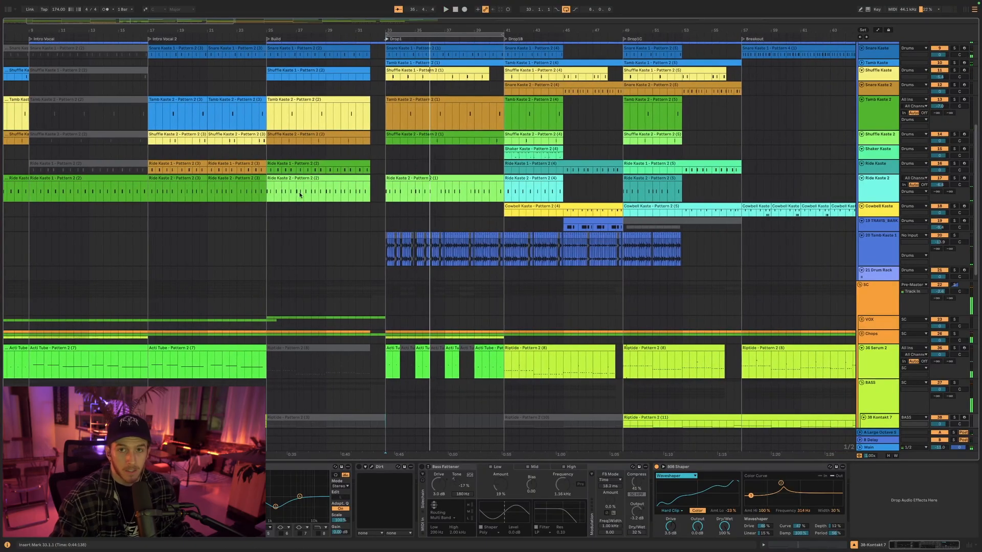
pyautogui.scroll(8, 424, 206)
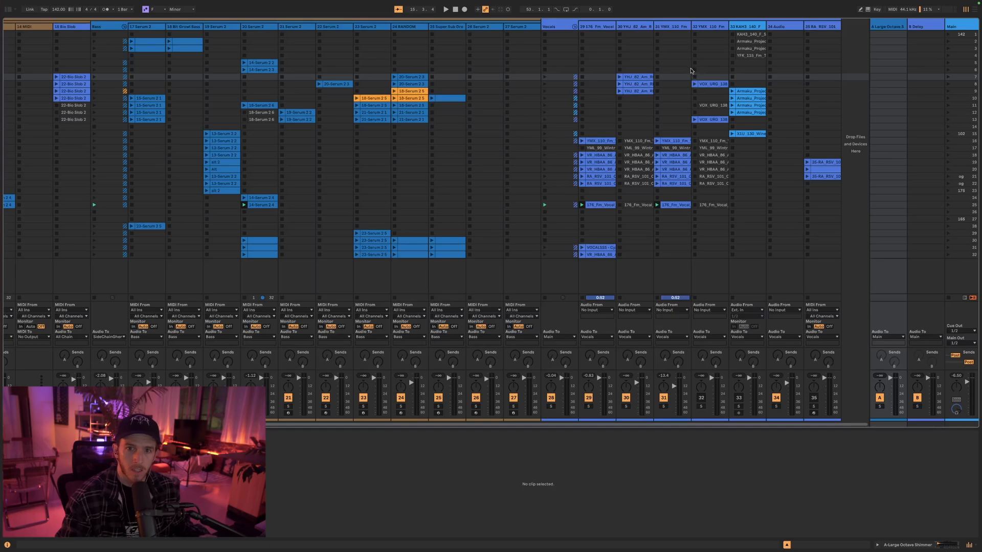
# Check this set's Arrangement View, then launch scene 7 in the Session View
pyautogui.click(975, 9)
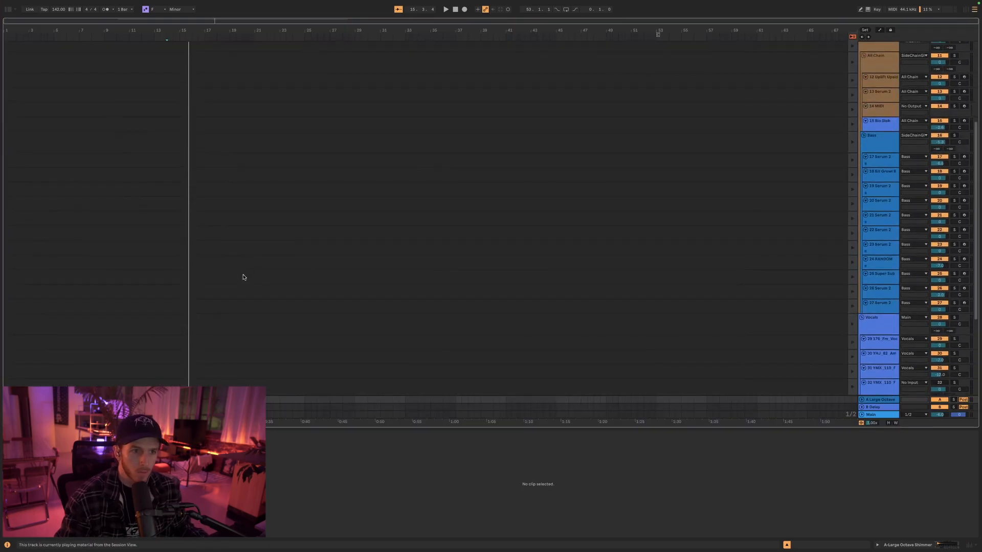
pyautogui.click(965, 10)
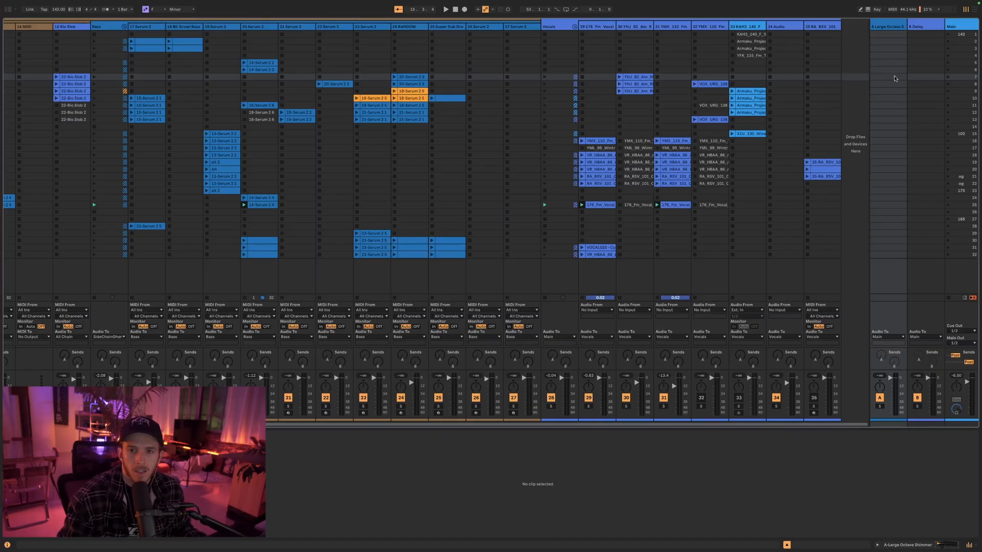
pyautogui.click(959, 70)
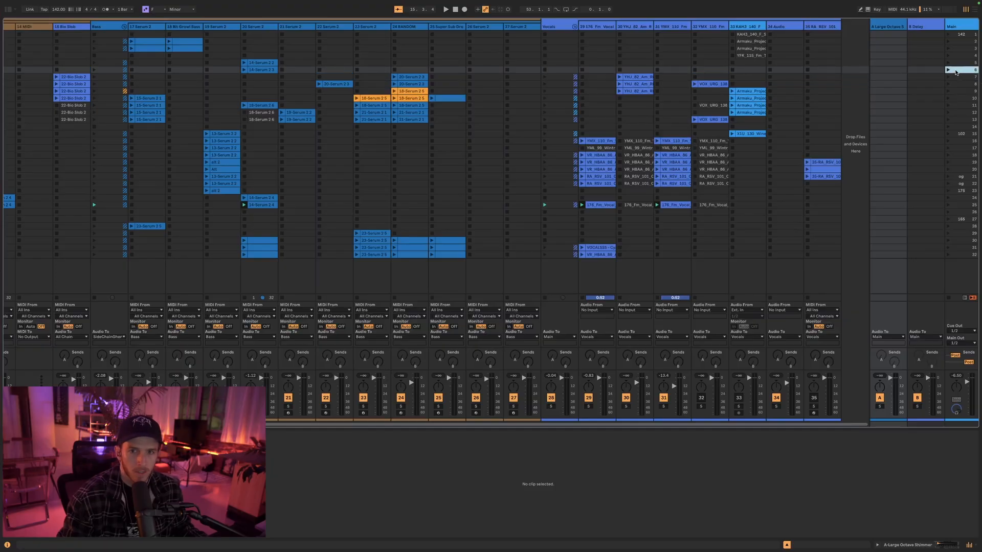
pyautogui.click(948, 76)
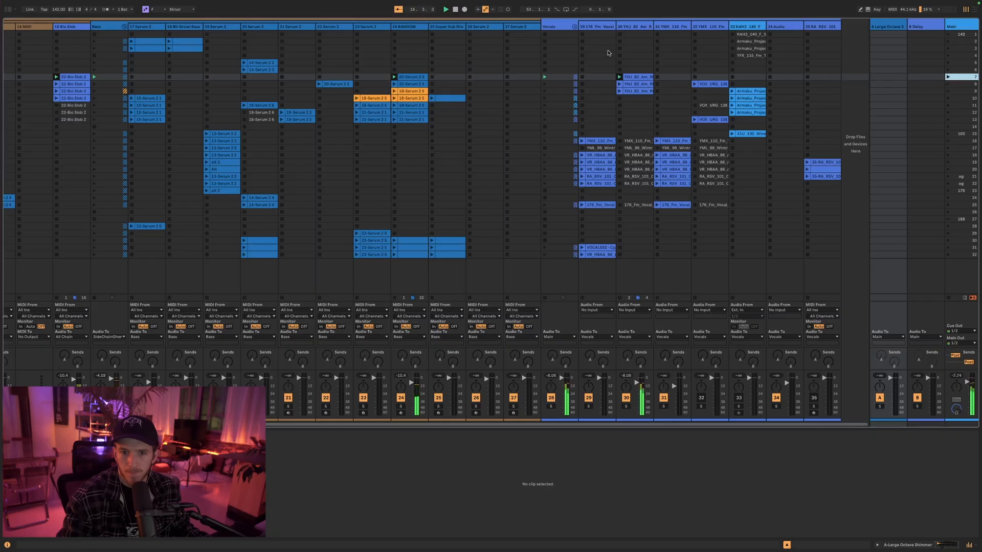
pyautogui.click(635, 77)
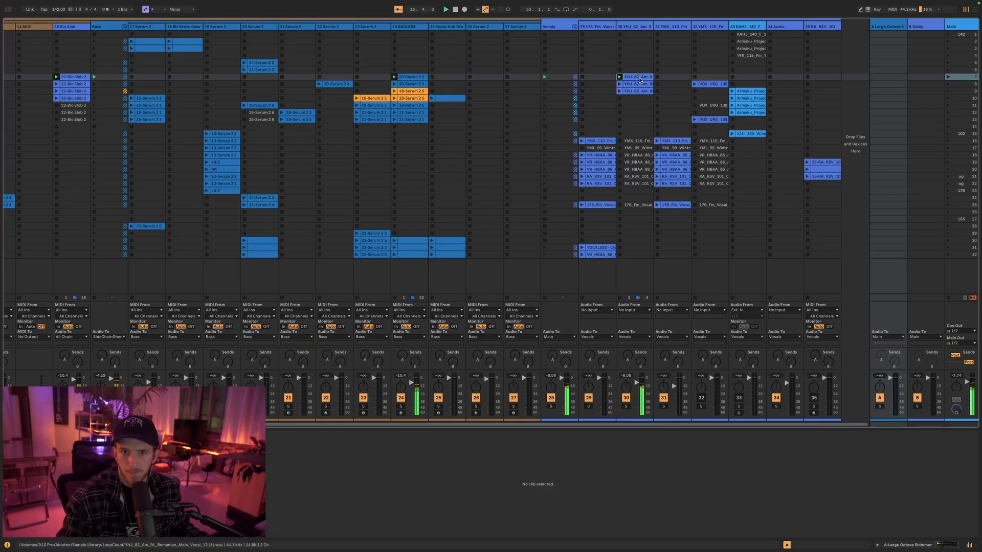
# Launch scene 8 and inspect its vocal and Bio Slob clips in an enlarged Clip View
pyautogui.click(414, 84)
pyautogui.click(949, 84)
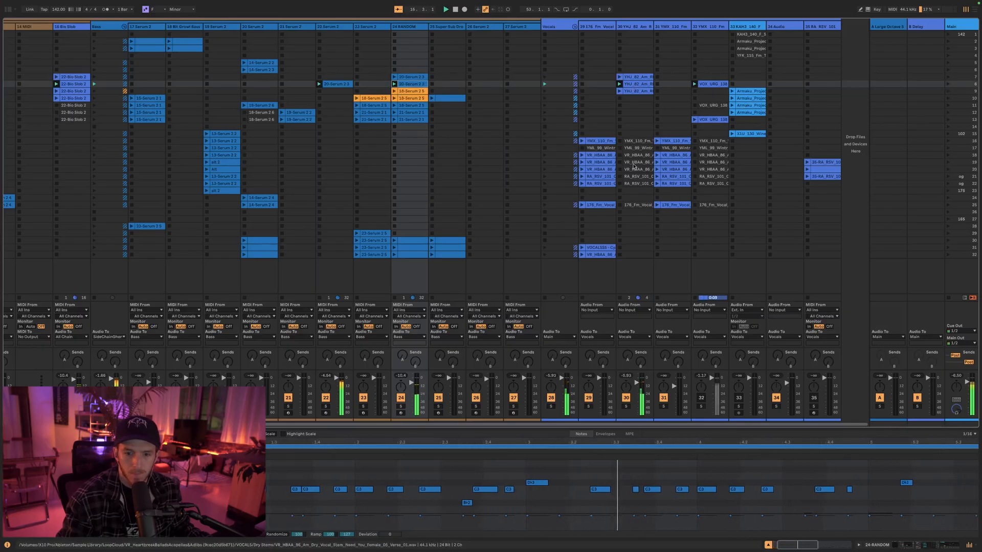
pyautogui.click(635, 84)
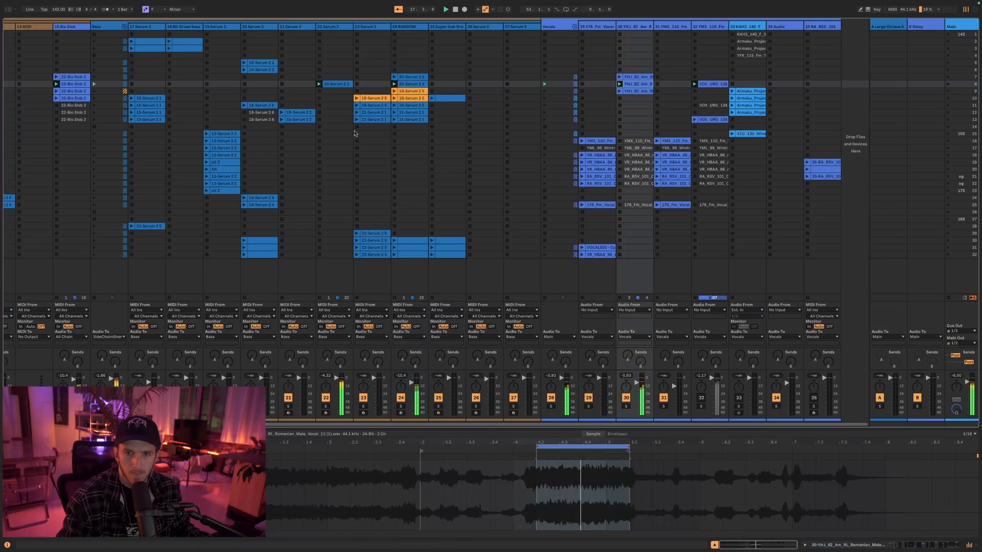
pyautogui.click(74, 83)
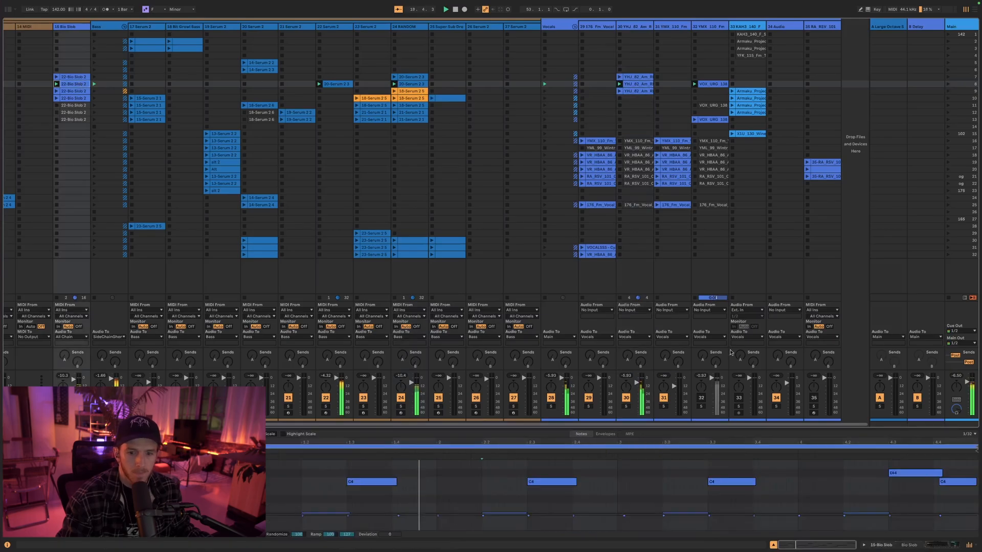
pyautogui.moveTo(636, 429); pyautogui.dragTo(641, 307)
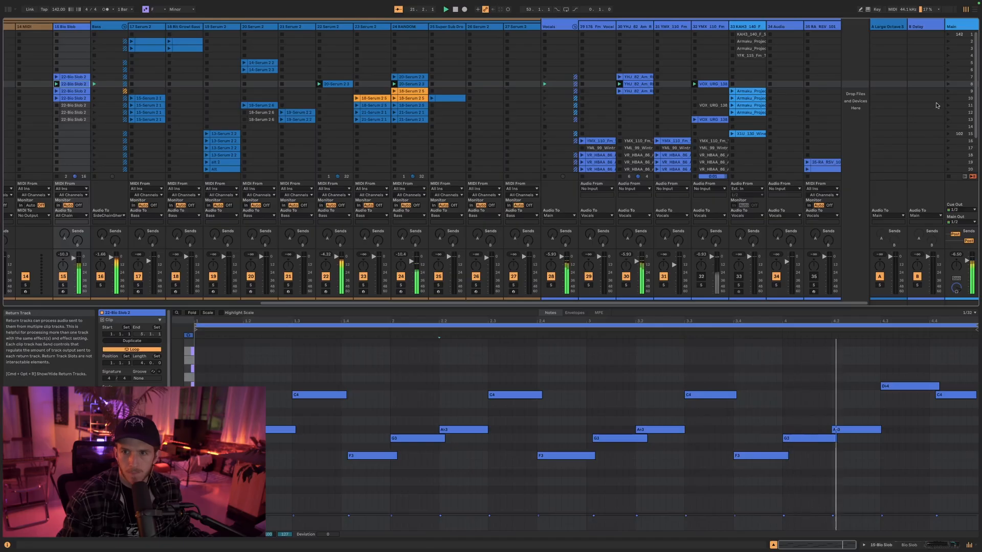
# Copy scenes 7 through 9 together into the Arrangement View, starting at bar 1
pyautogui.click(961, 77)
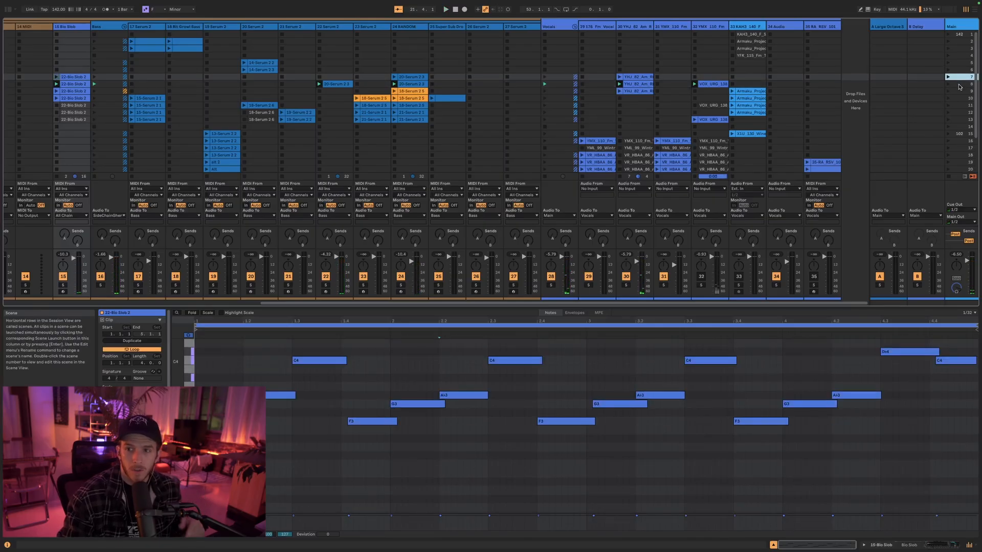
pyautogui.keyDown('shift'); pyautogui.click(954, 91); pyautogui.keyUp('shift')
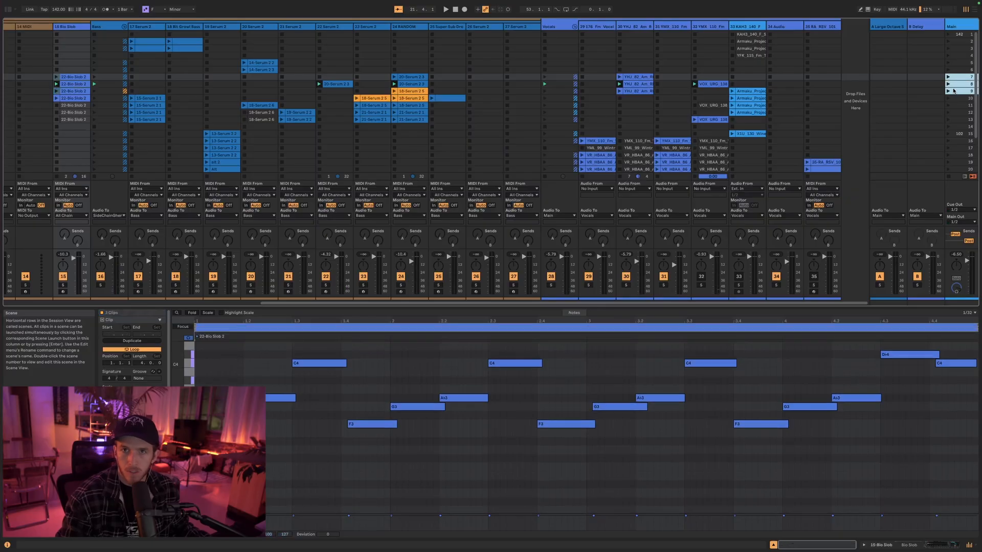
pyautogui.moveTo(955, 80); pyautogui.dragTo(6, 105)
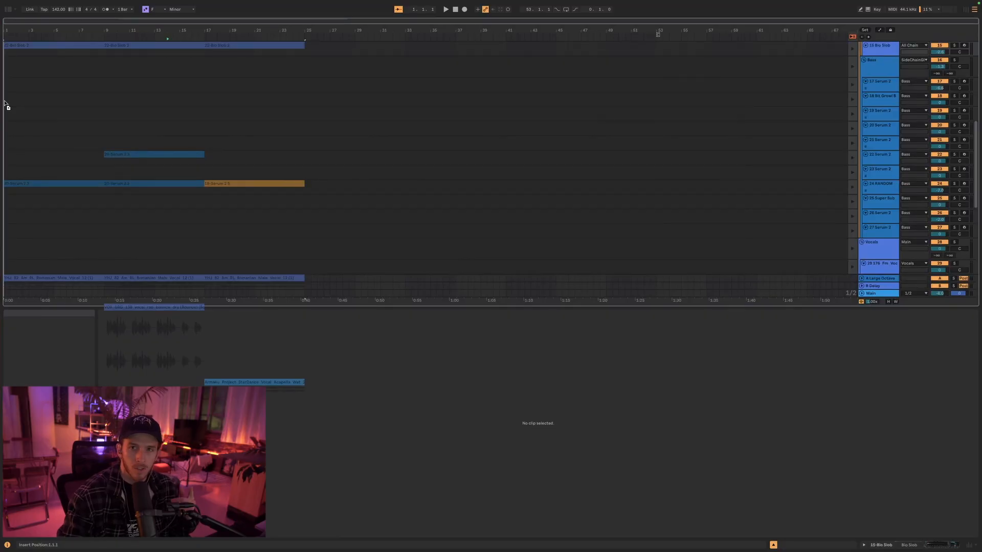
pyautogui.moveTo(5, 105); pyautogui.dragTo(5, 105)
pyautogui.scroll(2, 252, 110)
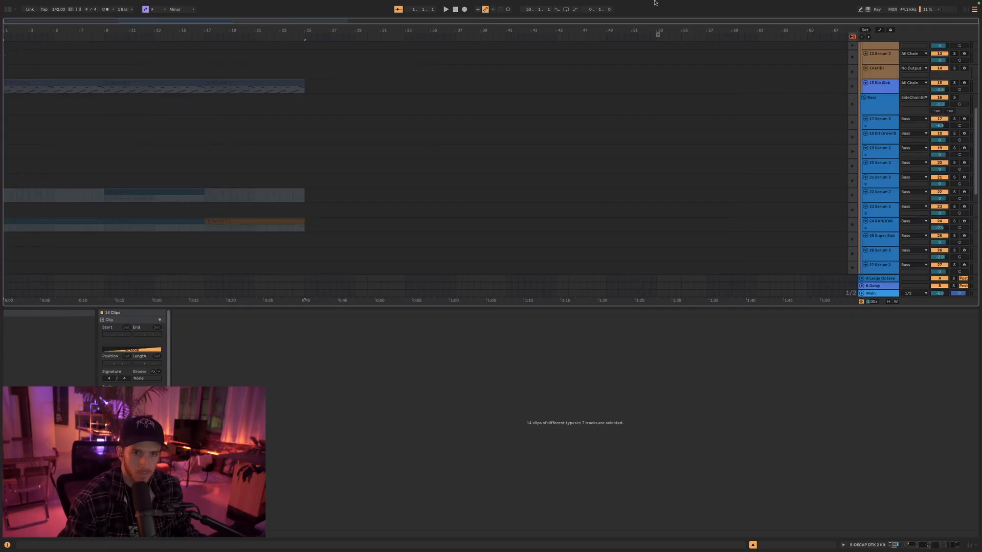
# Return all tracks to the arrangement and play the three copied scene sections, reviewing their Bio Slob, bass and vocal clips
pyautogui.click(852, 38)
pyautogui.click(11, 84)
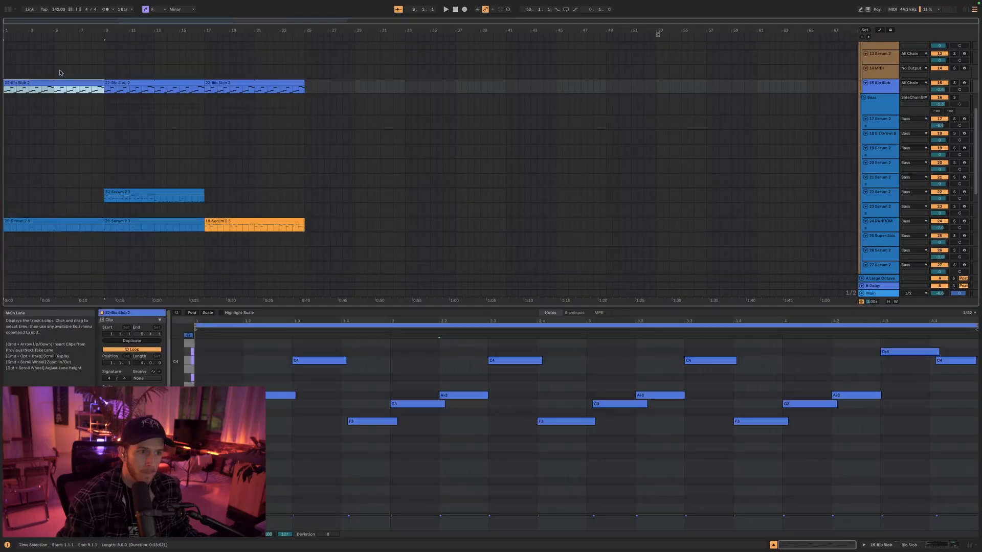
pyautogui.press('space')
pyautogui.click(149, 86)
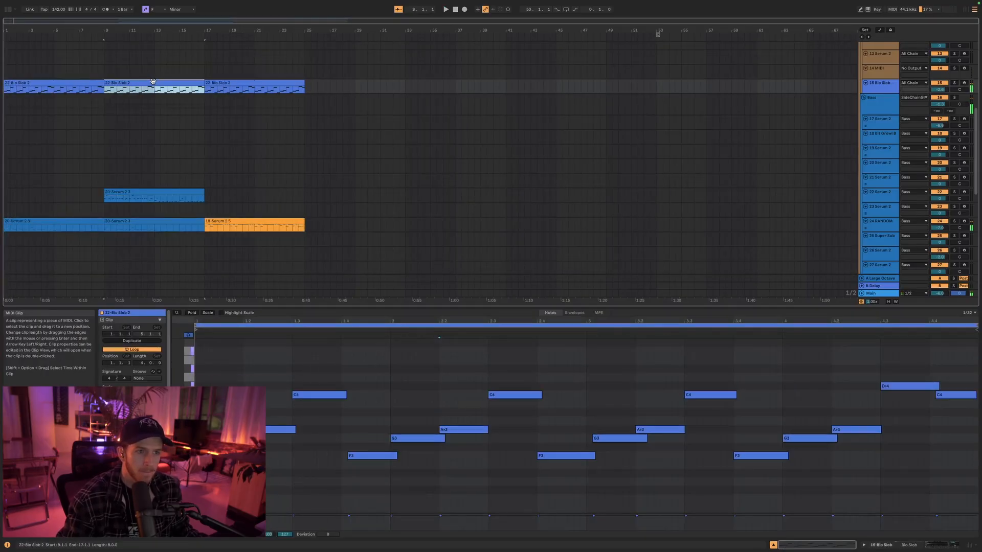
pyautogui.click(222, 82)
pyautogui.scroll(-10, 263, 121)
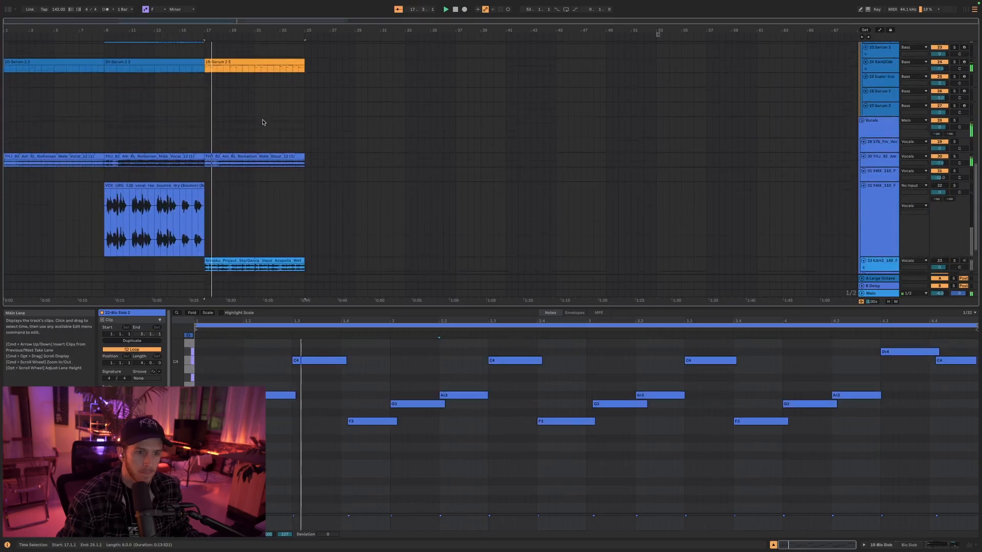
pyautogui.scroll(8, 266, 125)
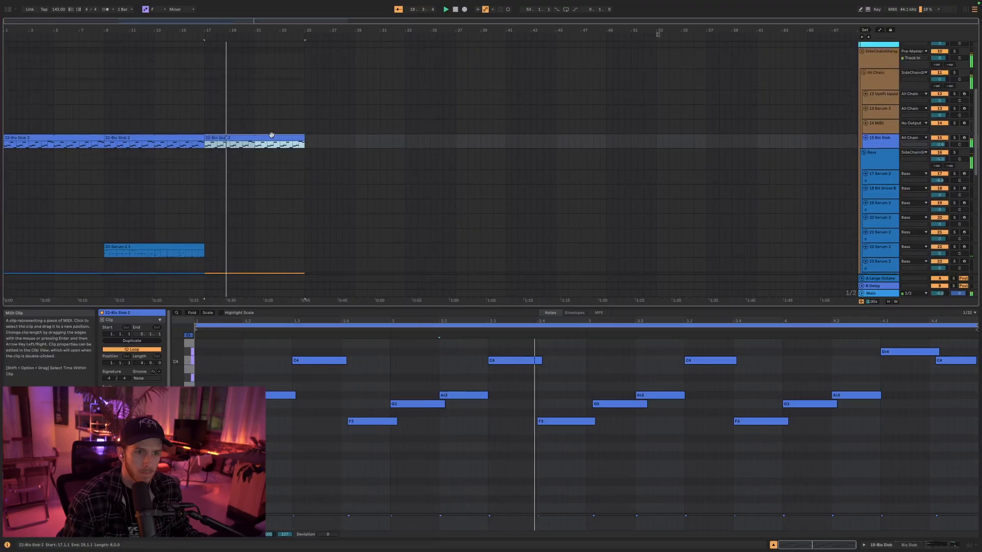
pyautogui.scroll(-8, 276, 133)
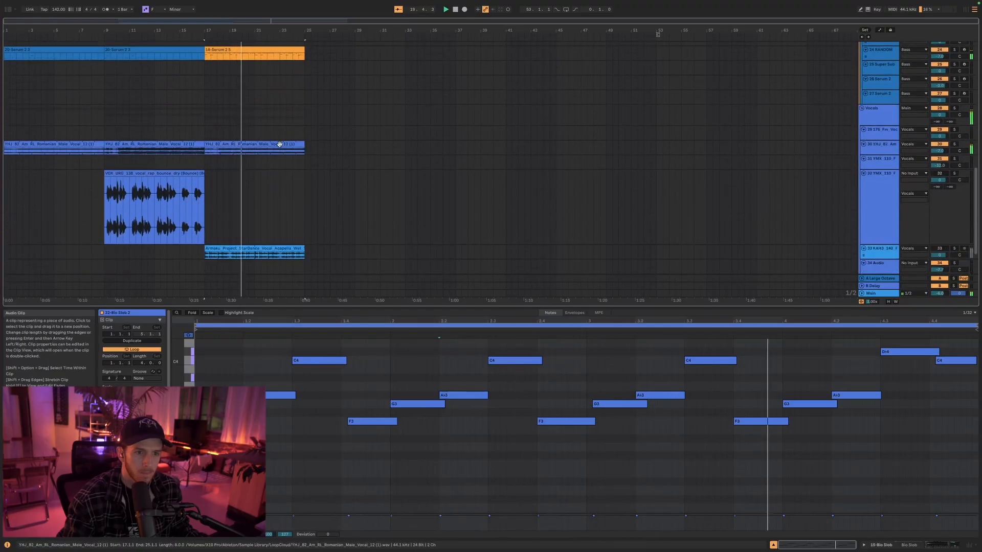
pyautogui.scroll(-3, 282, 144)
pyautogui.scroll(8, 280, 142)
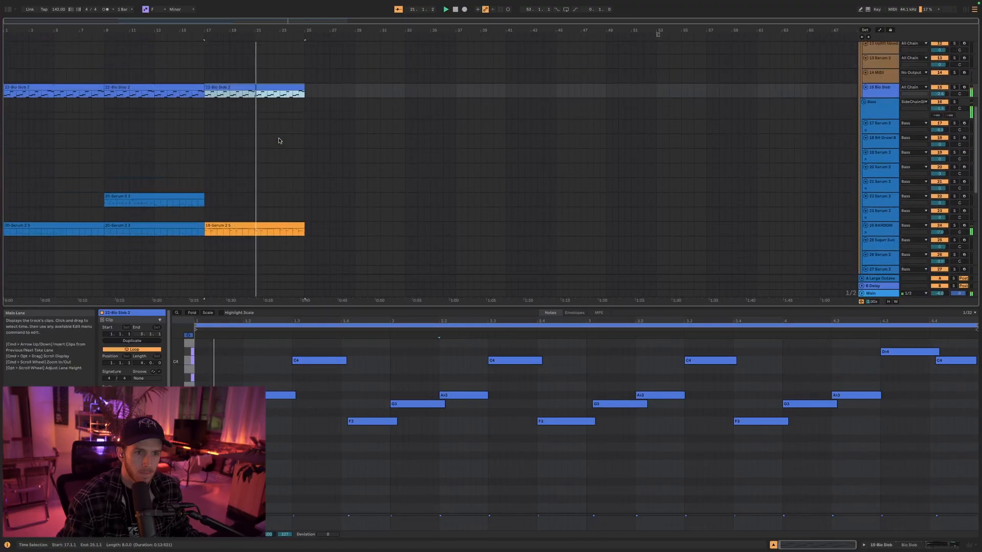
# Check the DECAP drum clip in the third copied section of the arrangement
pyautogui.scroll(8, 278, 141)
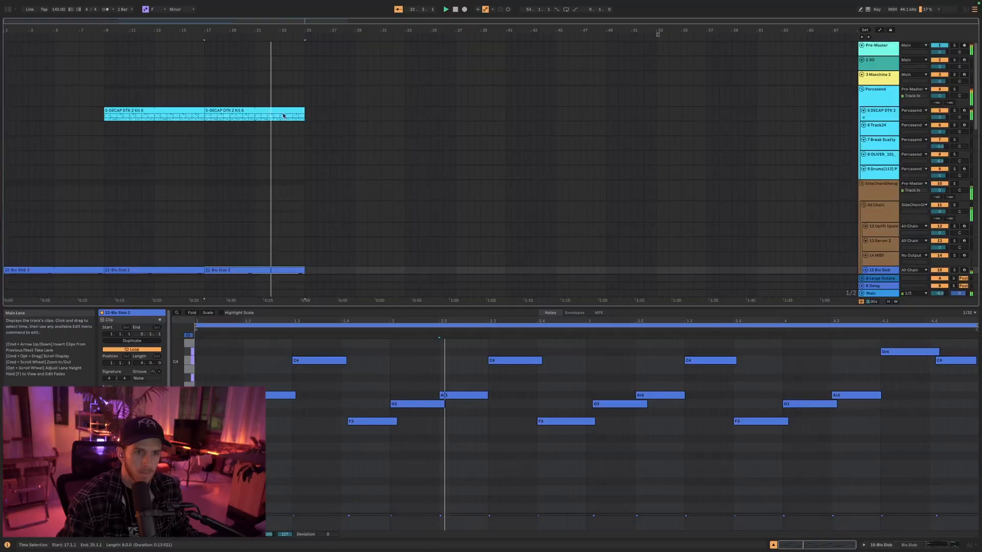
pyautogui.click(280, 112)
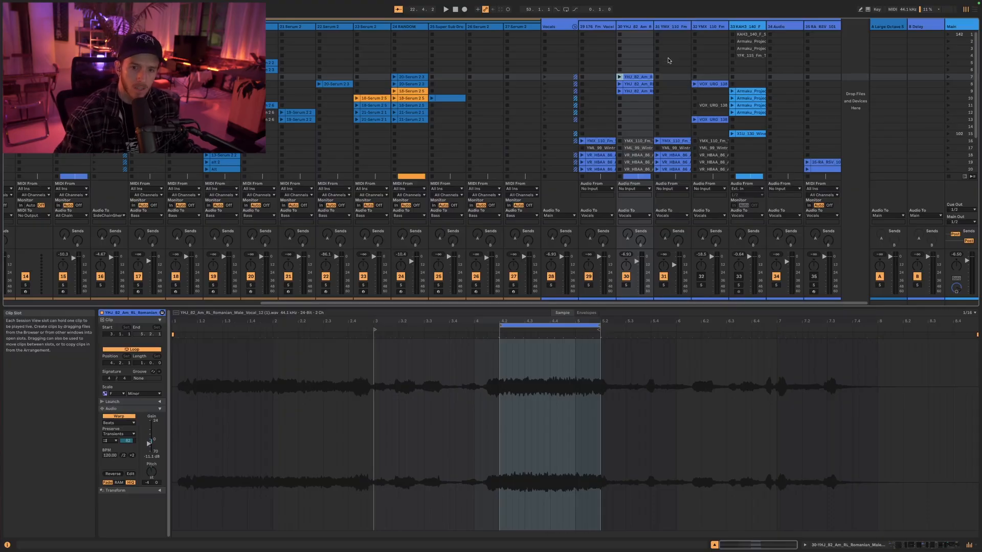
# Inspect the loop region and start marker of scene 7's Romanian vocal clip in Session View, then audition scene 7
pyautogui.click(514, 325)
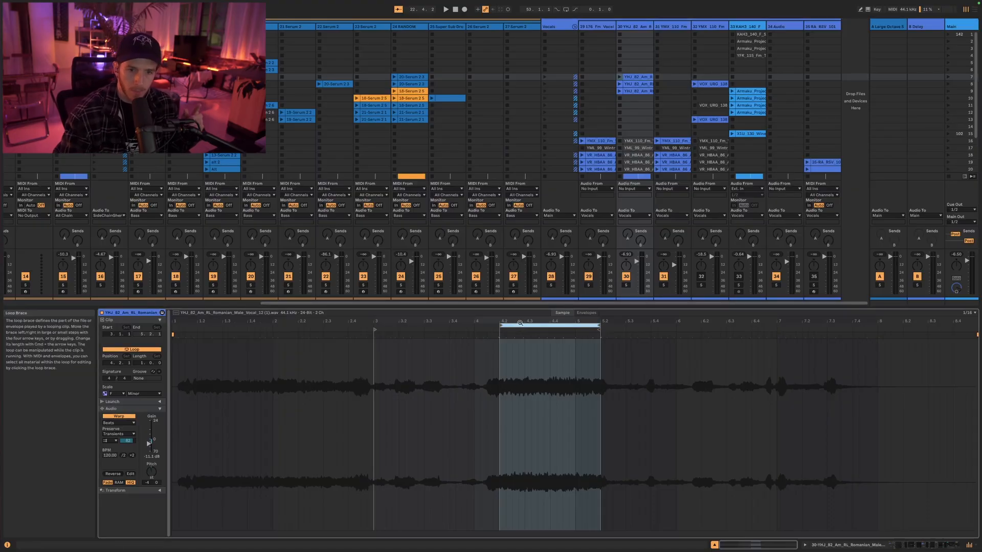
pyautogui.click(375, 331)
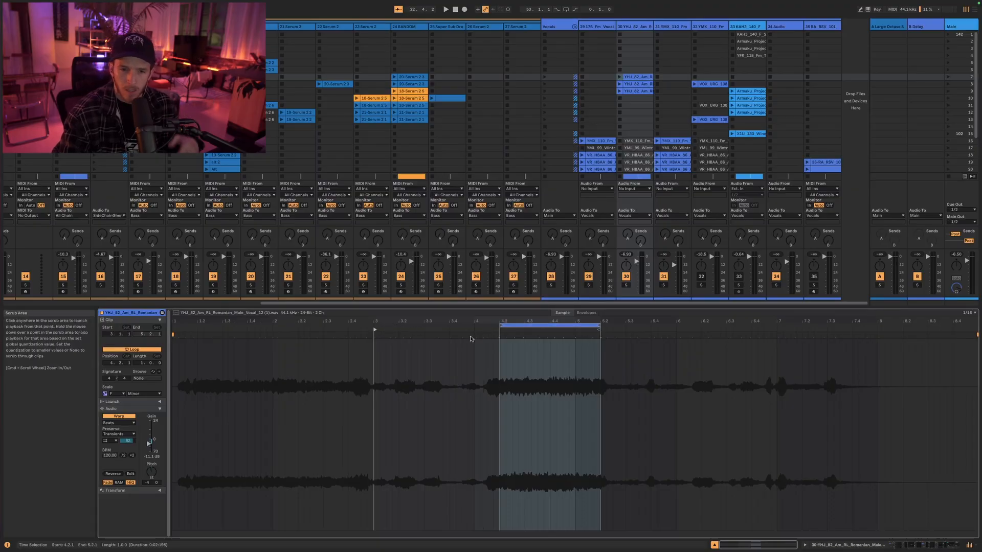
pyautogui.click(638, 77)
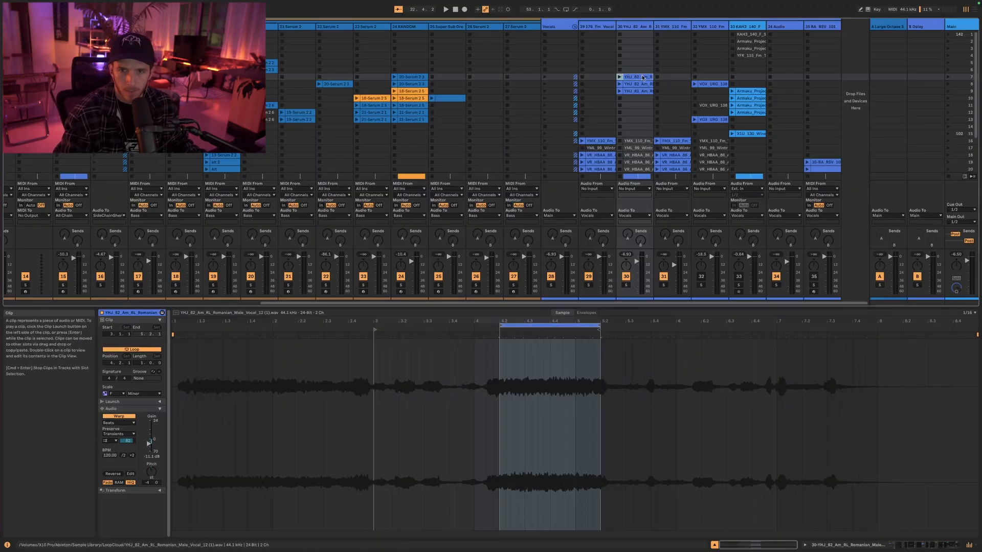
pyautogui.click(948, 77)
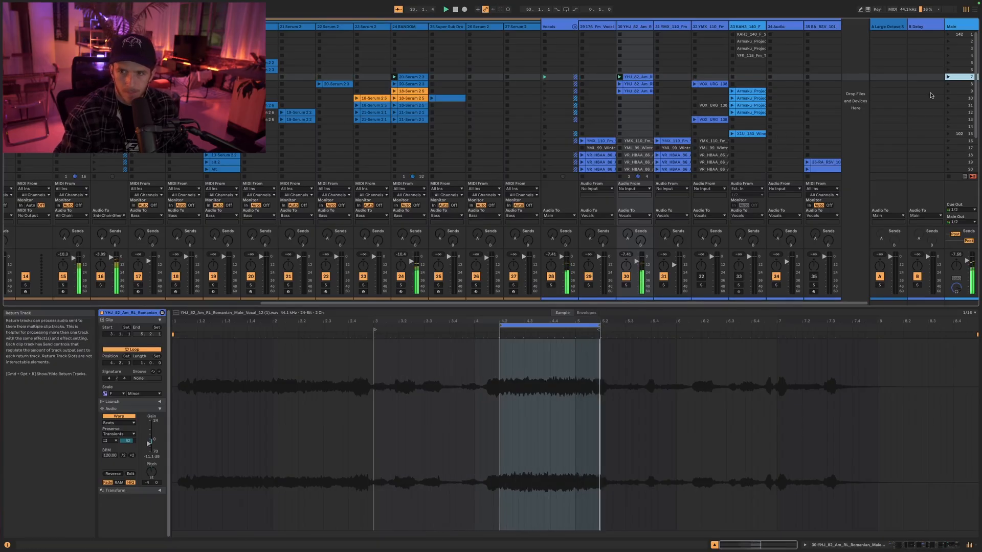
pyautogui.press('space')
# Review the Beats warp options of scene 8's Romanian vocal clip, trying Preserve at Transients before restoring 1/16, and check the transient loop modes
pyautogui.click(635, 85)
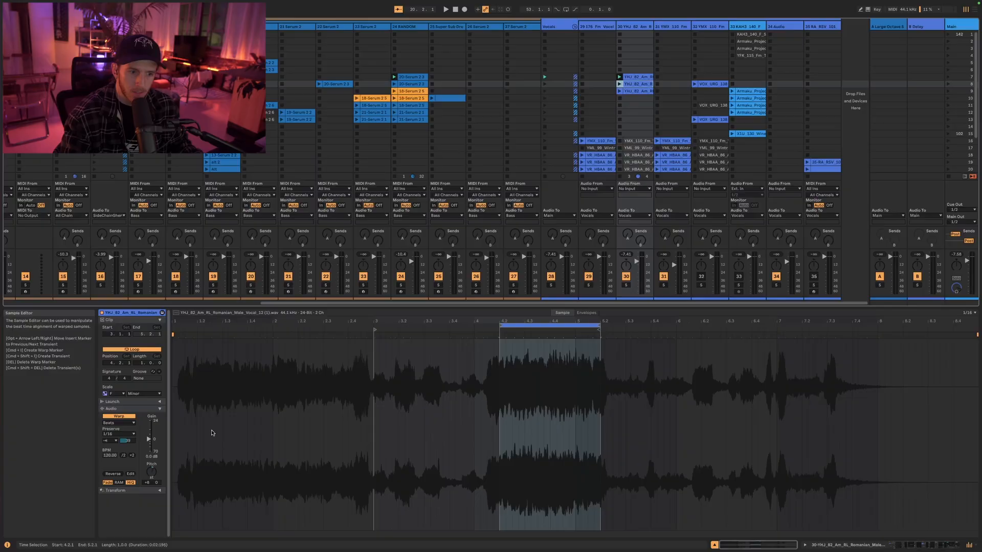
pyautogui.click(126, 424)
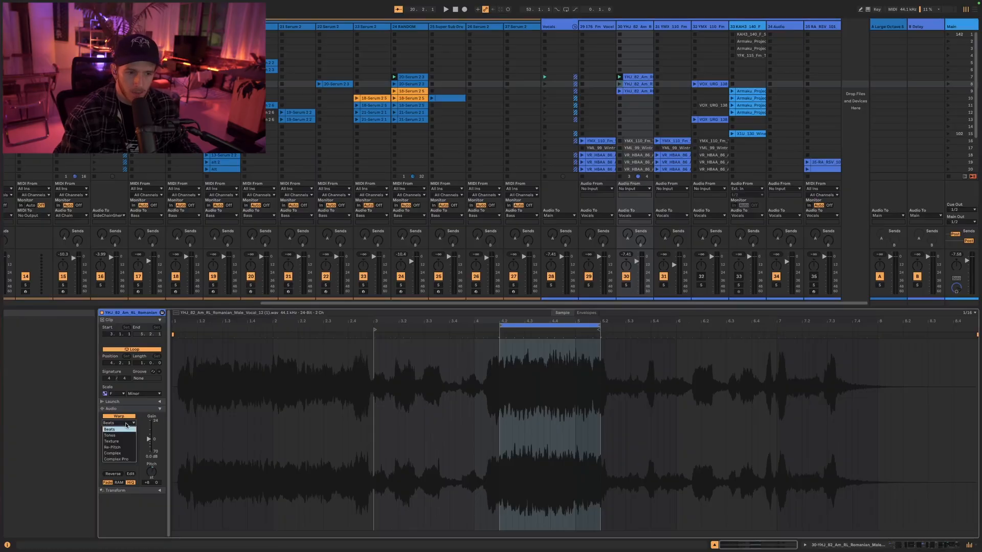
pyautogui.click(130, 424)
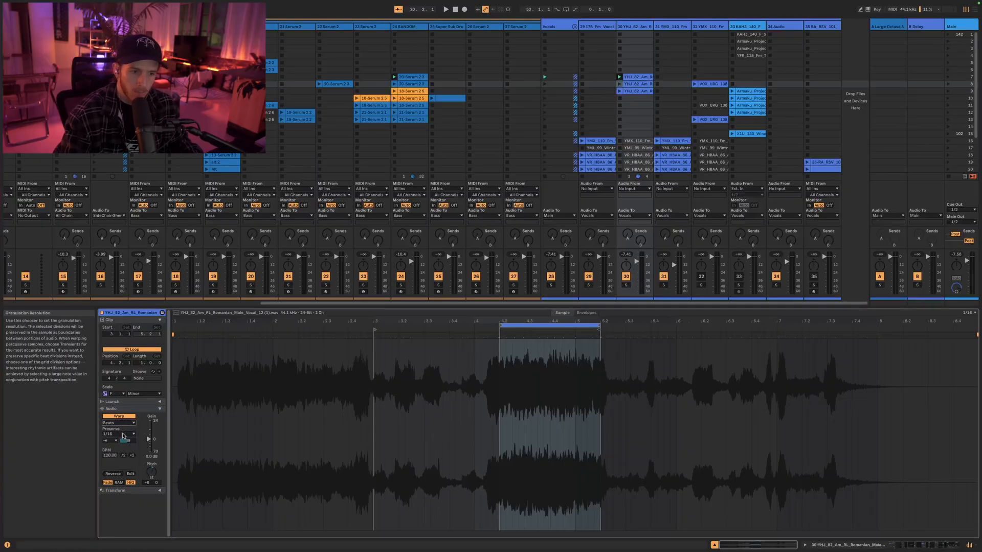
pyautogui.click(123, 435)
pyautogui.click(122, 435)
pyautogui.click(123, 435)
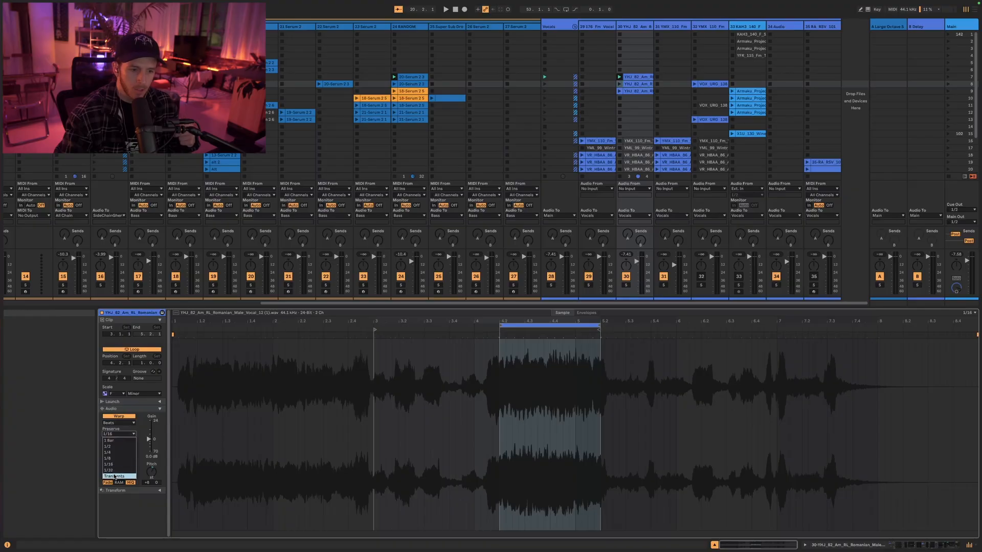
pyautogui.click(114, 477)
pyautogui.click(132, 435)
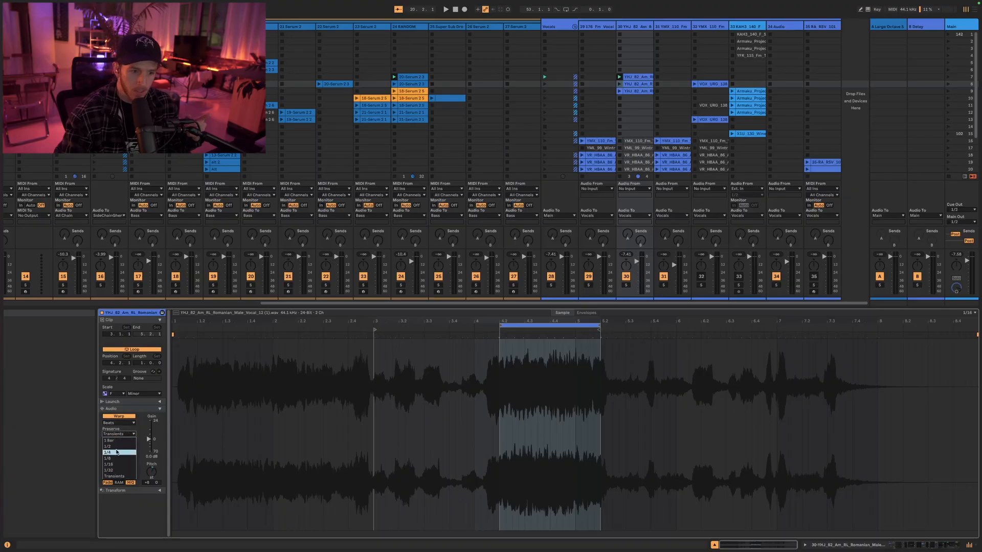
pyautogui.click(114, 467)
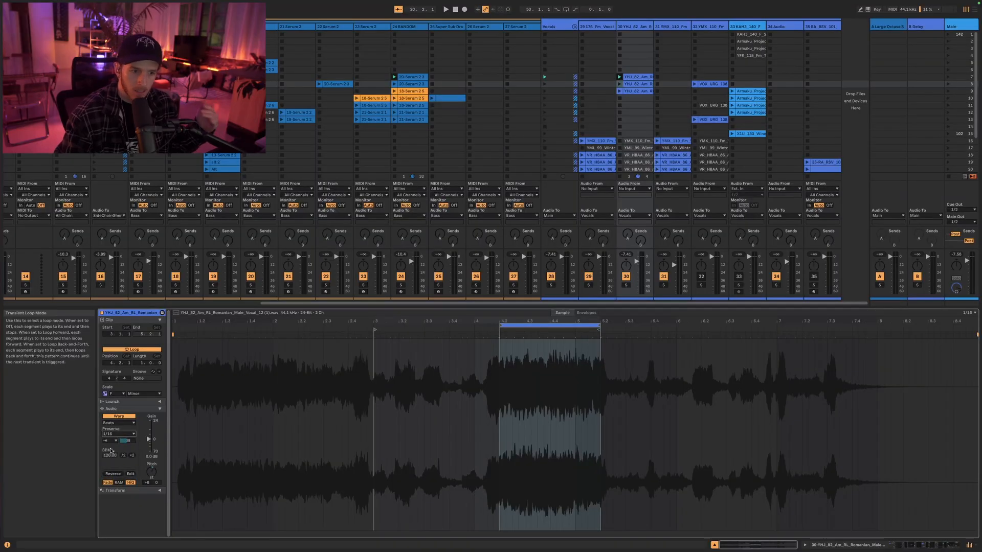
pyautogui.click(115, 441)
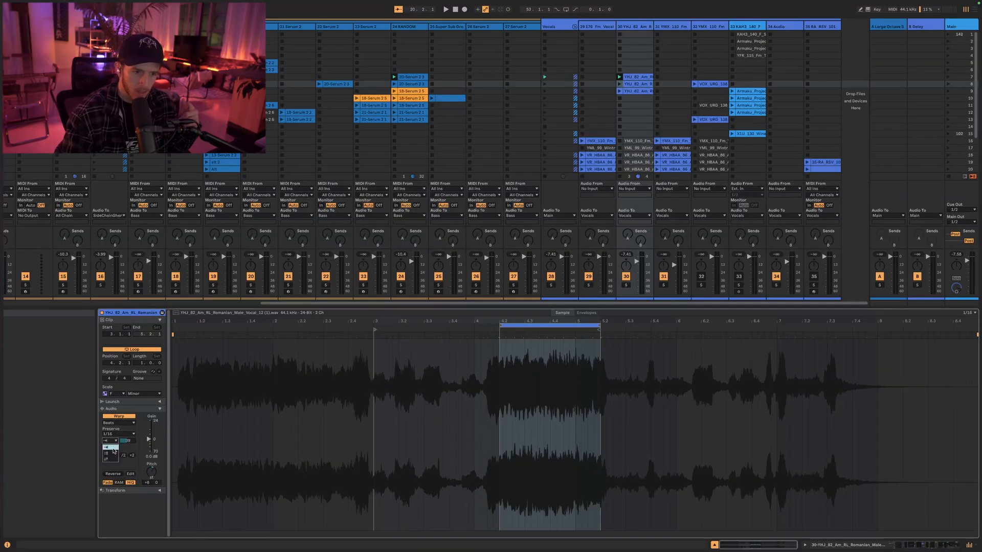
pyautogui.click(111, 454)
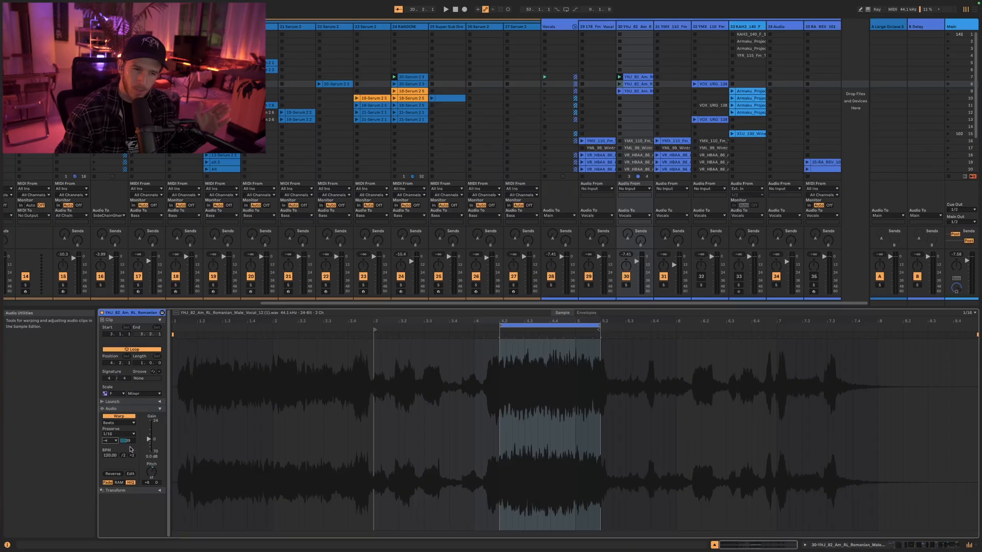
# Launch scene 8 and solo the Romanian vocal on track 30
pyautogui.press('Return')
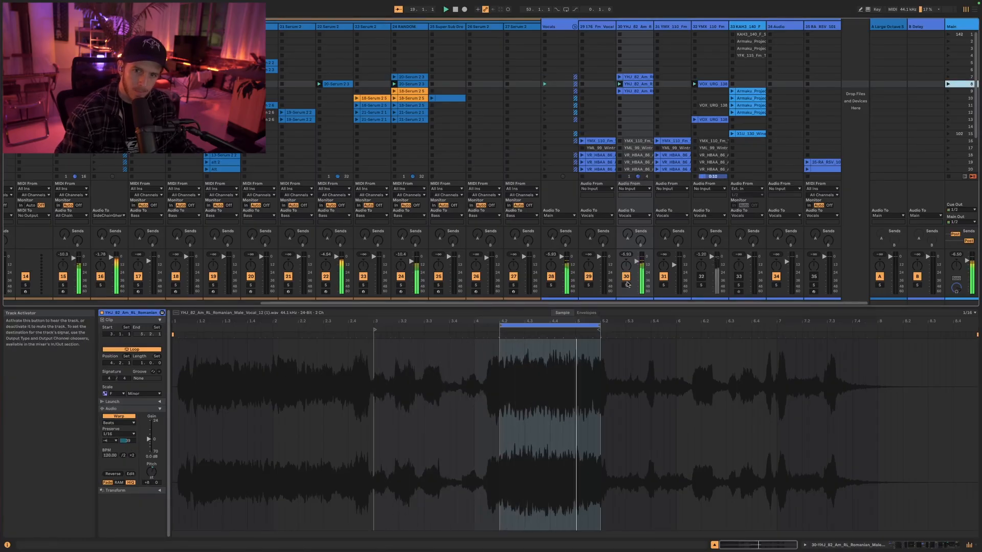
pyautogui.click(626, 286)
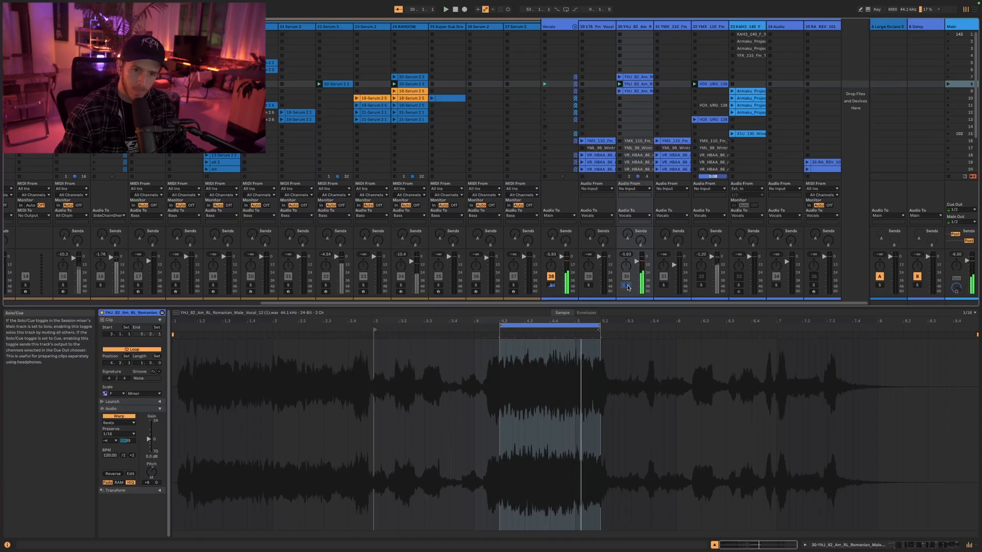
# Show the soloed vocal track's devices, fold the VoxMax rack, and audition the Auto Pan-Tremolo effect that follows it
pyautogui.hotkey('shift', 'Tab')
pyautogui.hscroll(-10, 265, 476)
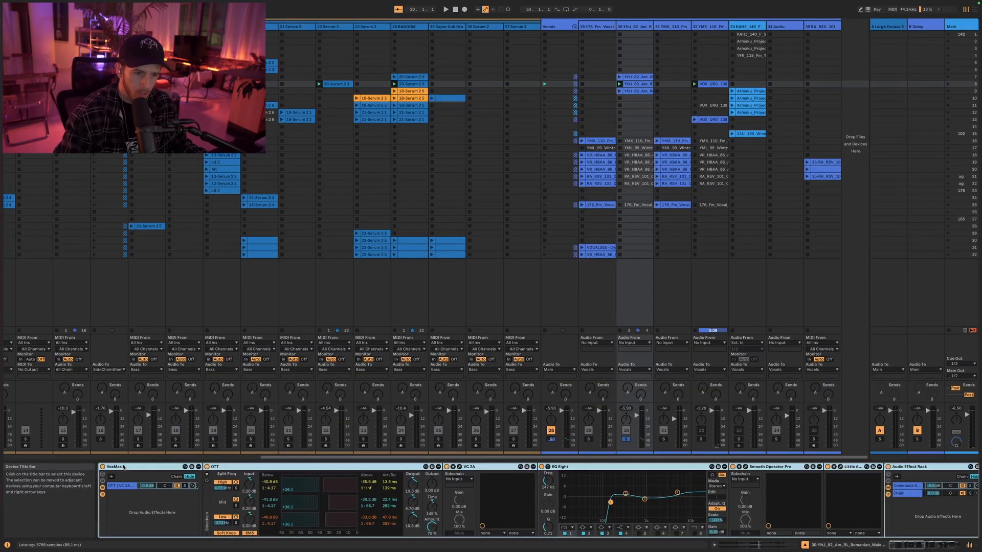
pyautogui.doubleClick(118, 467)
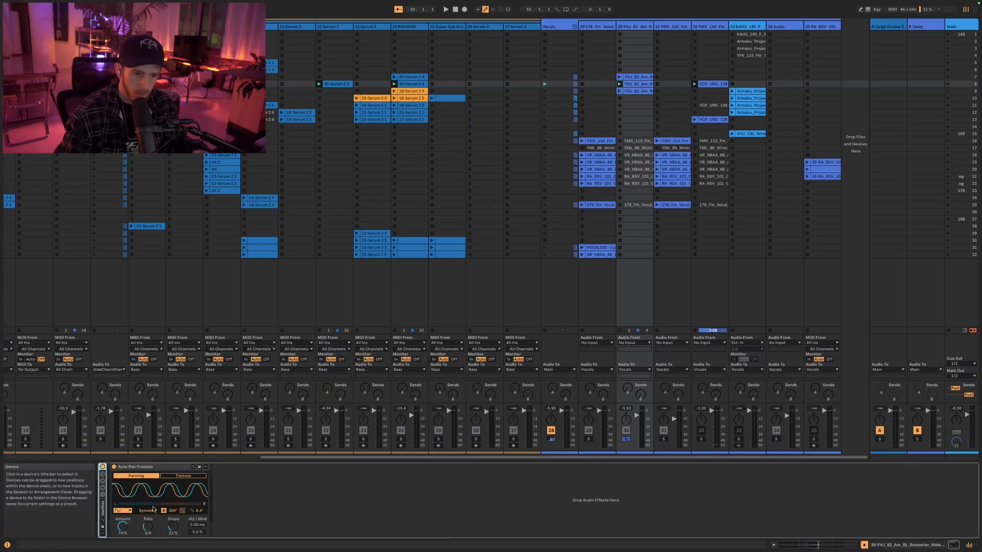
pyautogui.click(180, 467)
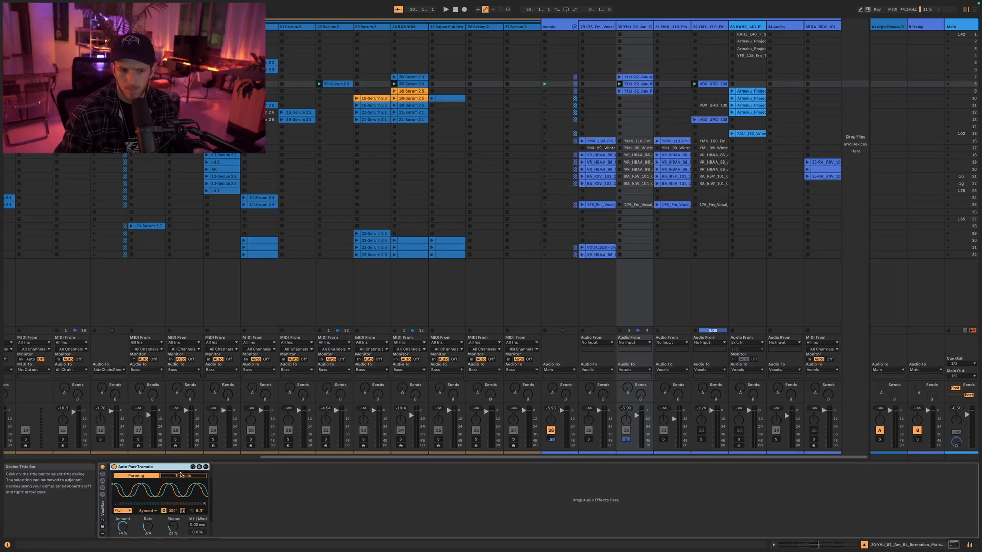
pyautogui.press('space')
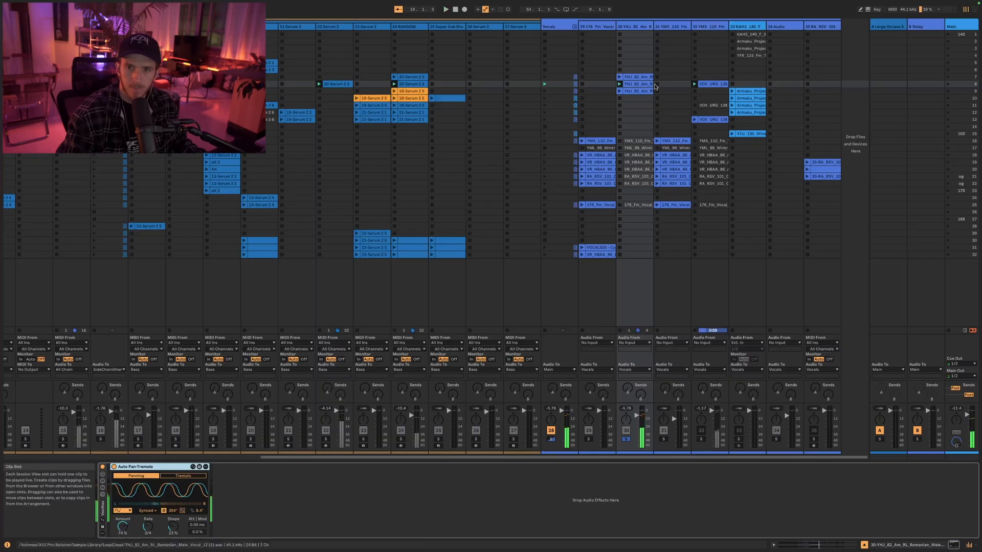
pyautogui.doubleClick(103, 507)
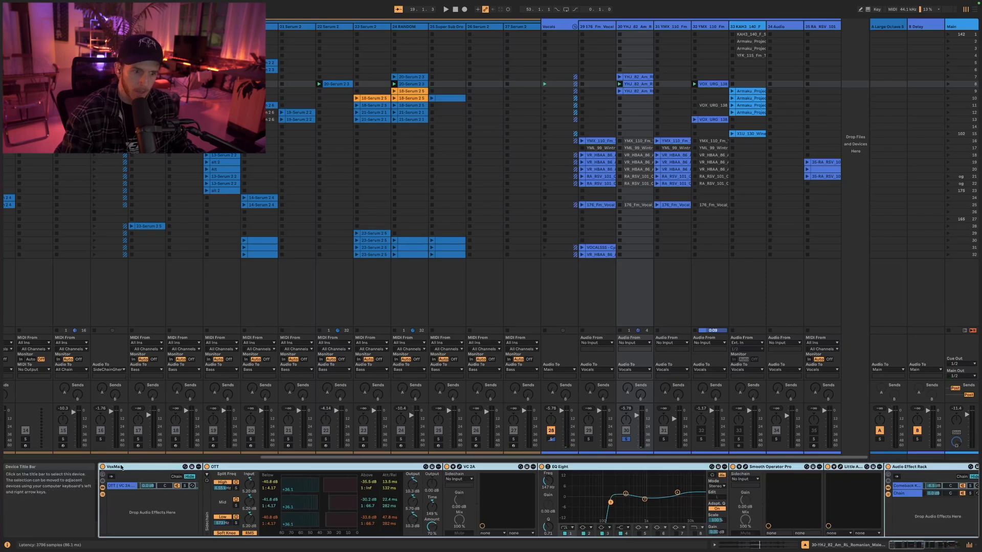
pyautogui.doubleClick(121, 467)
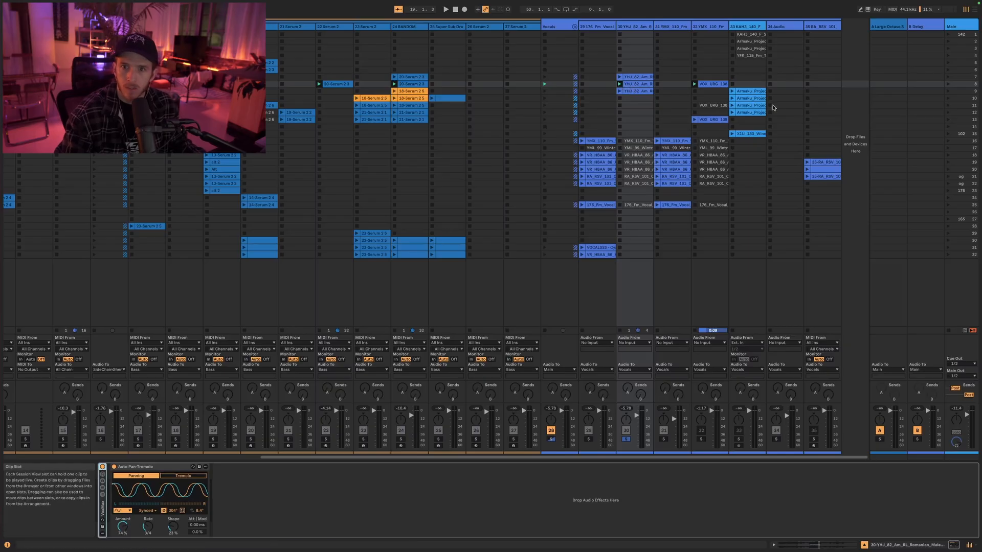
# Copy scene 8's VOX_URG_138 rap vocal clip from Session View onto track 32 of the arrangement, starting at bar 25
pyautogui.click(959, 84)
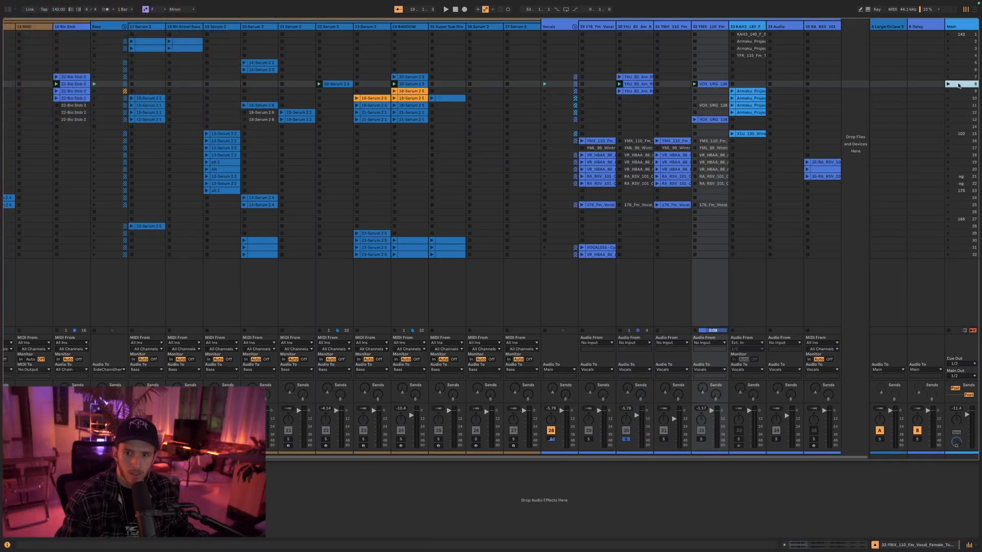
pyautogui.click(713, 86)
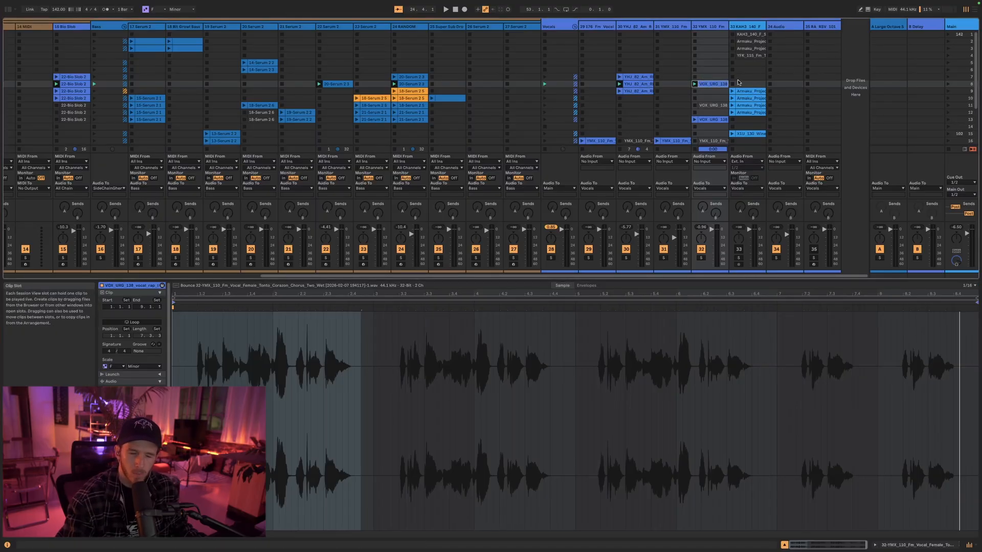
pyautogui.click(974, 9)
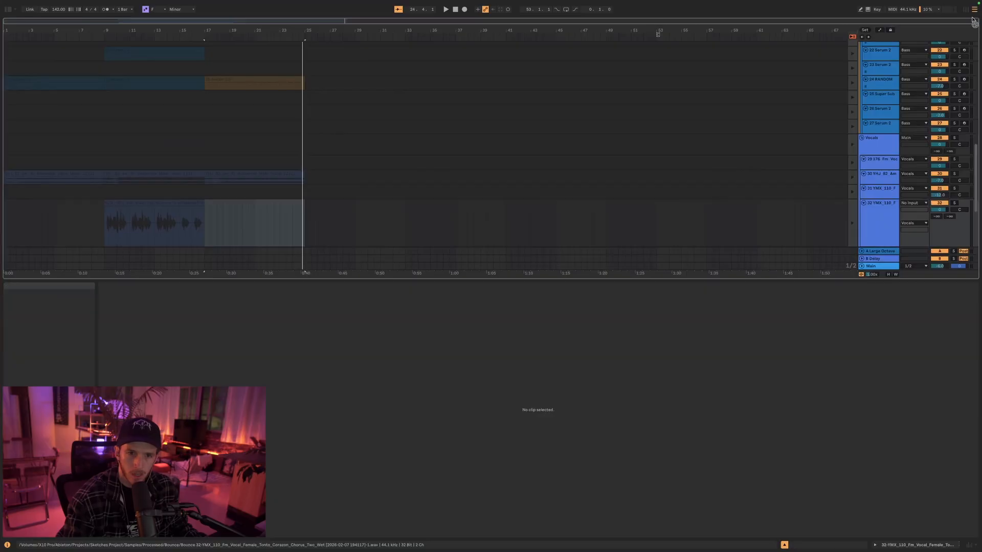
pyautogui.moveTo(974, 20); pyautogui.dragTo(307, 218)
# Return only track 32, holding the rap vocal, to its arrangement playback, leaving the other tracks on their Session View clips
pyautogui.scroll(-3, 397, 155)
pyautogui.scroll(5, 839, 154)
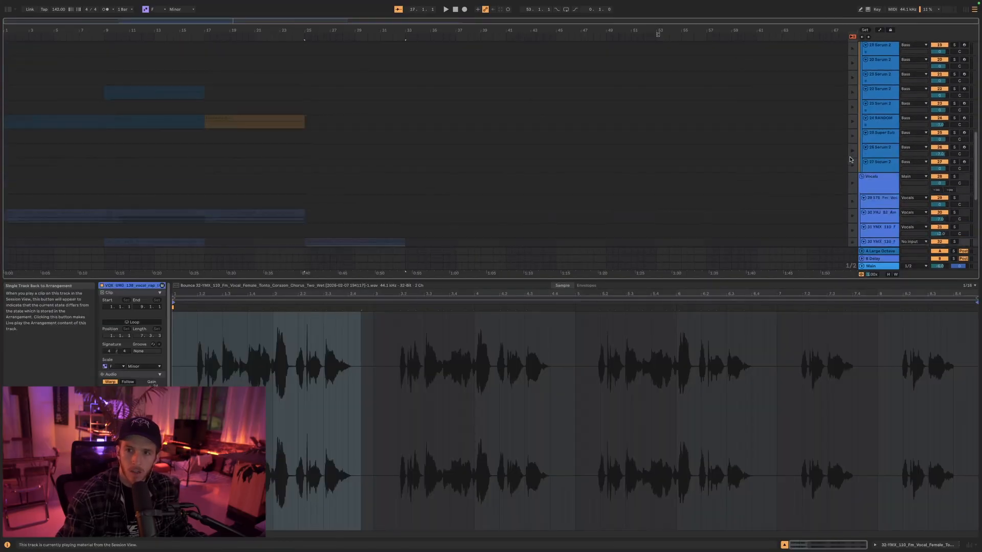
pyautogui.scroll(2, 851, 160)
pyautogui.scroll(-7, 853, 123)
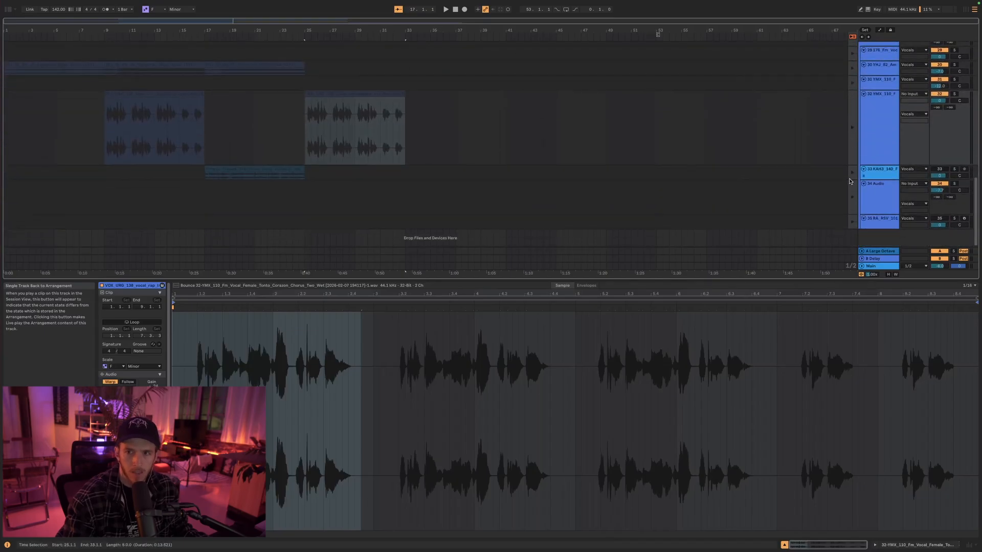
pyautogui.scroll(11, 853, 179)
pyautogui.scroll(-8, 854, 148)
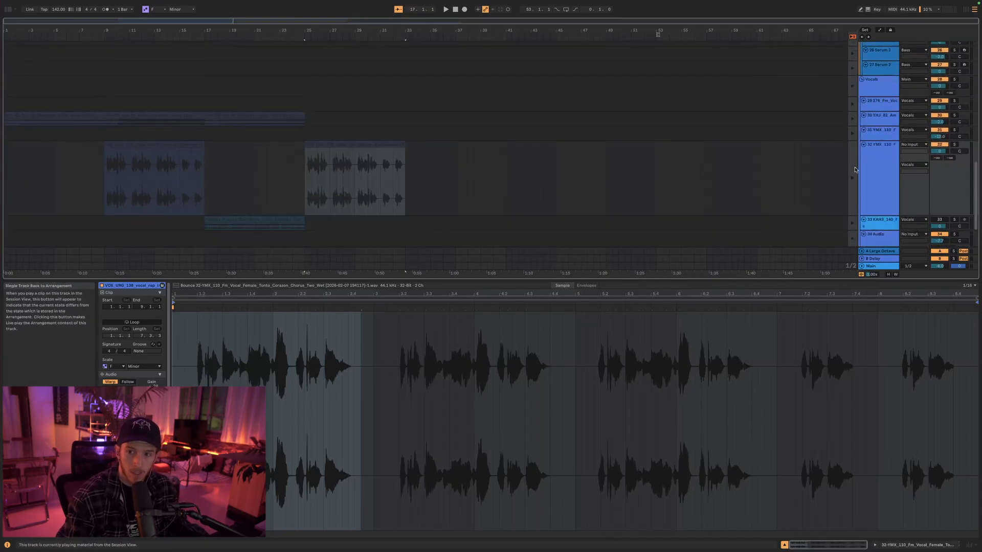
pyautogui.click(854, 169)
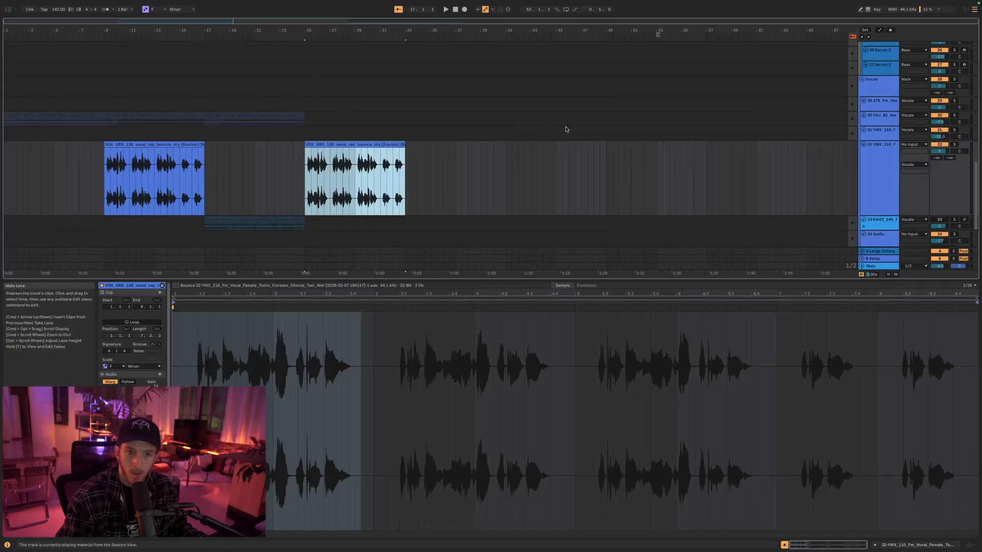
# Look over the tracks still overridden by Session View clips, then play the rap vocal from bar 25 with them and examine its waveform closely
pyautogui.scroll(5, 789, 134)
pyautogui.scroll(1, 802, 131)
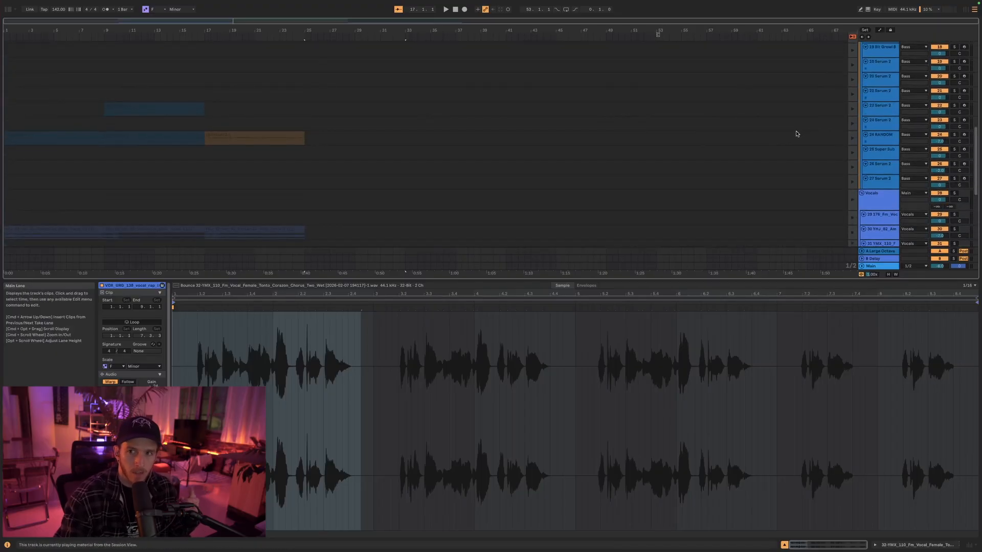
pyautogui.scroll(5, 864, 109)
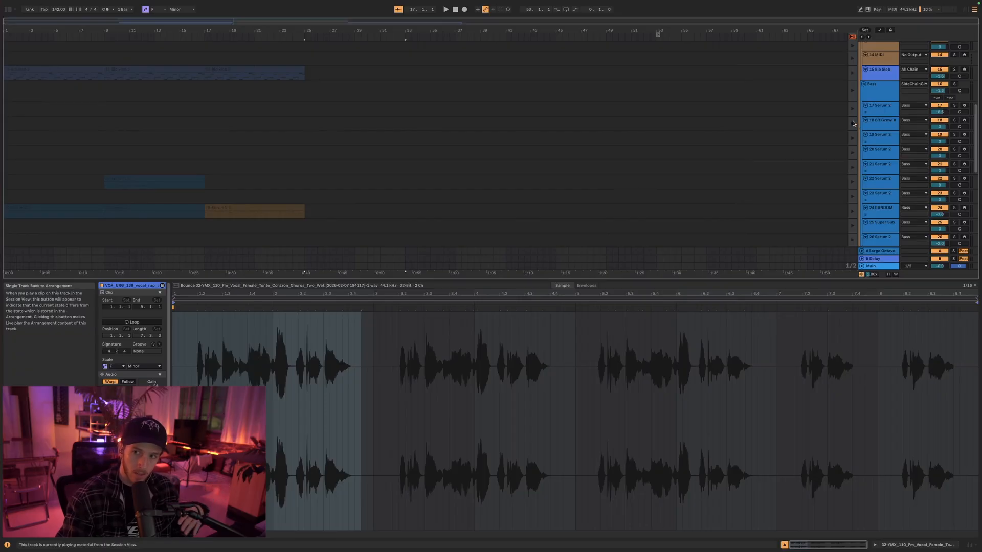
pyautogui.scroll(-8, 829, 121)
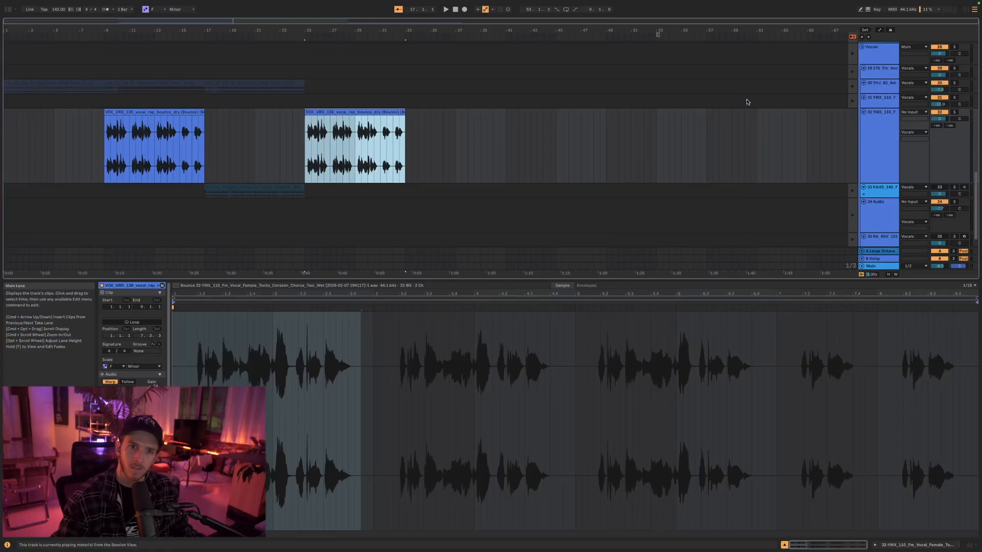
pyautogui.scroll(-1, 839, 149)
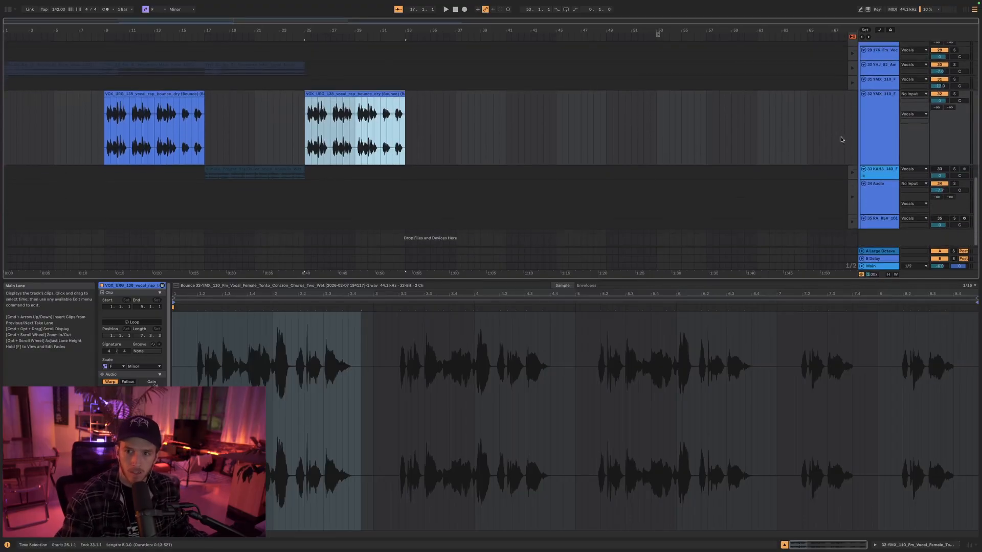
pyautogui.press('space')
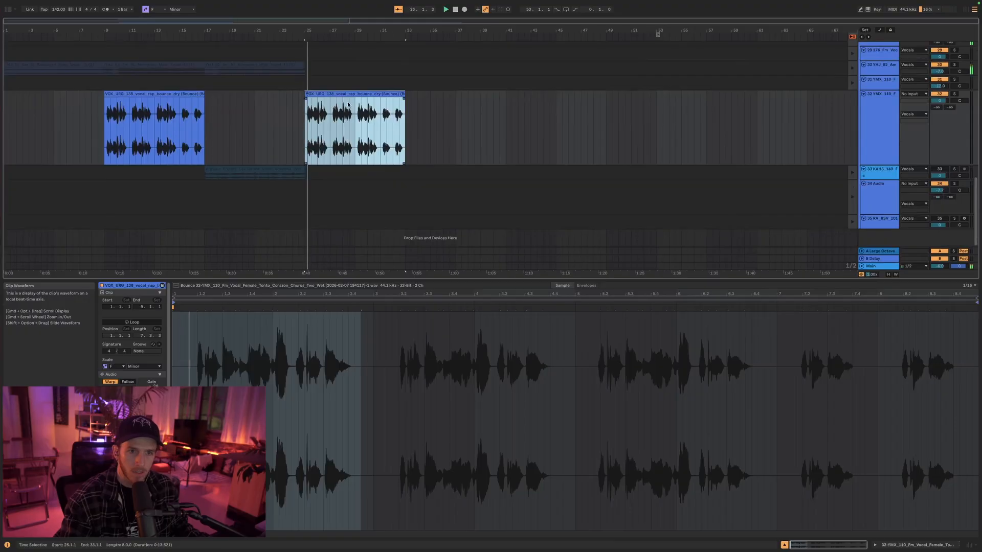
pyautogui.scroll(5, 412, 113)
pyautogui.hscroll(5, 412, 113)
pyautogui.scroll(2, 404, 125)
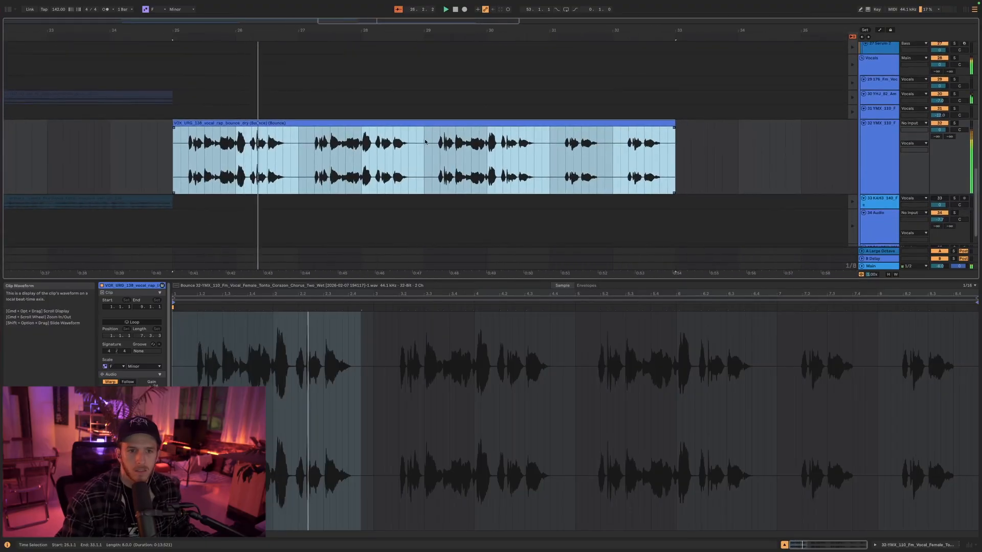
# Split the rap vocal clip on track 32 at bar 27 and shift both parts about one bar later
pyautogui.press('space')
pyautogui.click(304, 153)
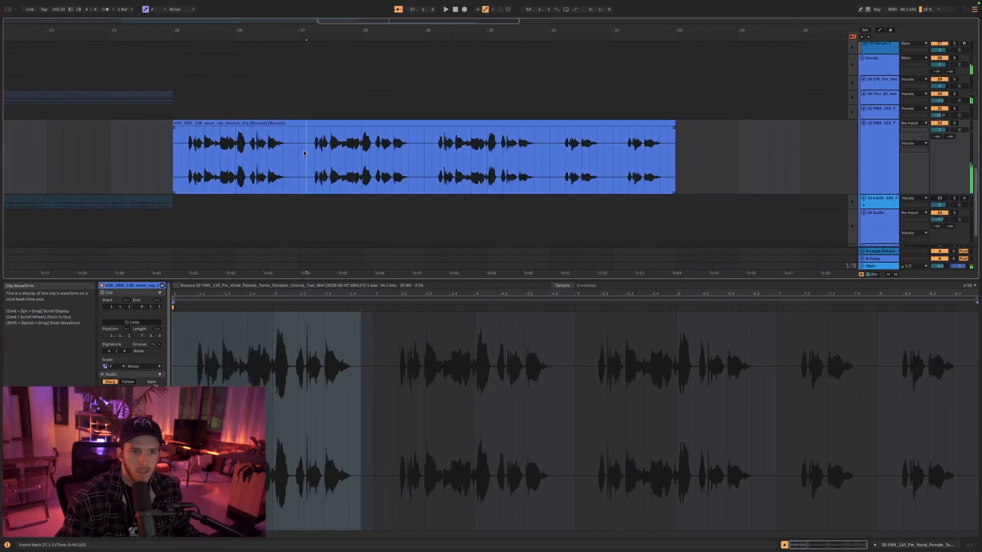
pyautogui.press('super+e')
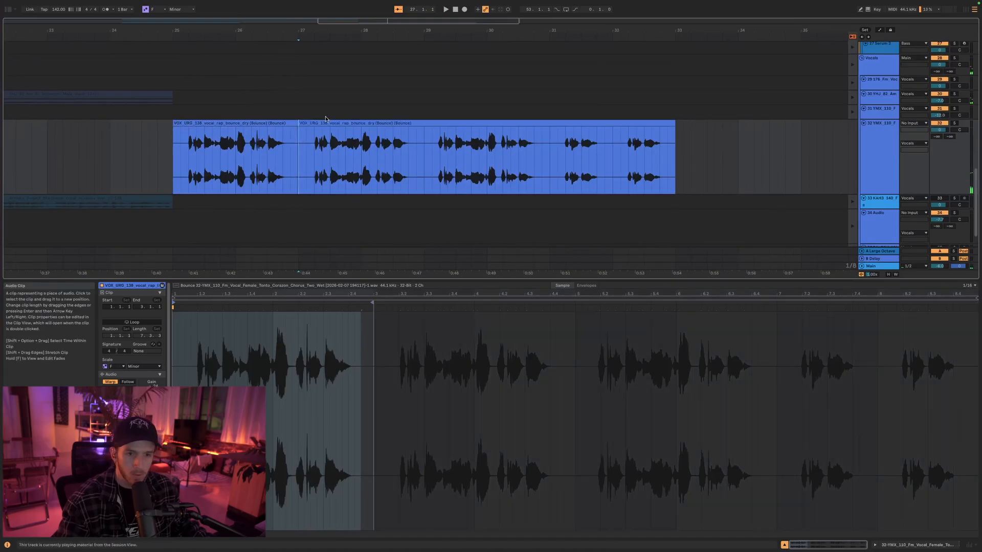
pyautogui.moveTo(331, 124); pyautogui.dragTo(402, 124)
pyautogui.click(257, 124)
pyautogui.moveTo(257, 124); pyautogui.dragTo(305, 123)
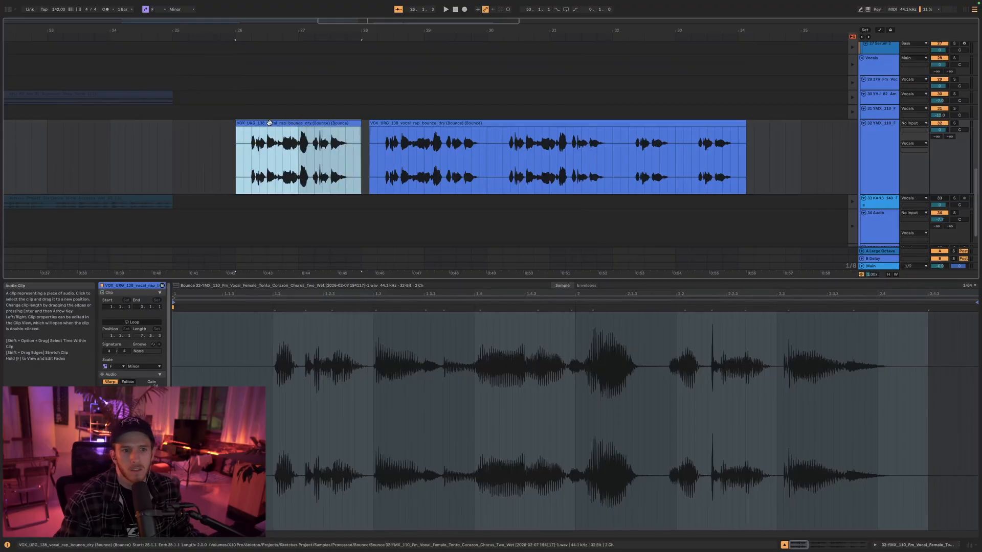
# Trim the first rap vocal part to start at bar 27, and copy the closing phrases from 32.2.1 onward to bar 25
pyautogui.click(173, 128)
pyautogui.moveTo(236, 124); pyautogui.dragTo(299, 124)
pyautogui.click(629, 140)
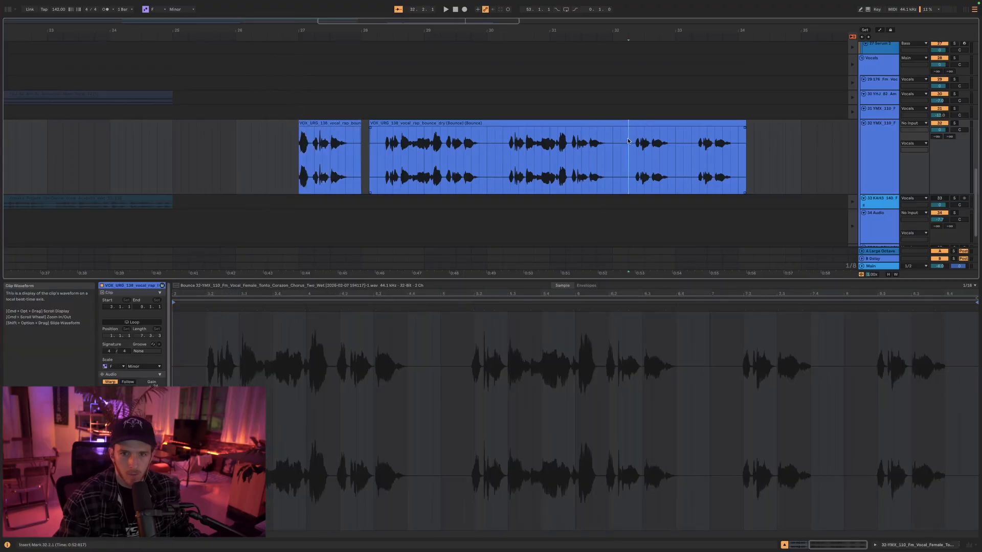
pyautogui.moveTo(634, 123); pyautogui.dragTo(177, 122)
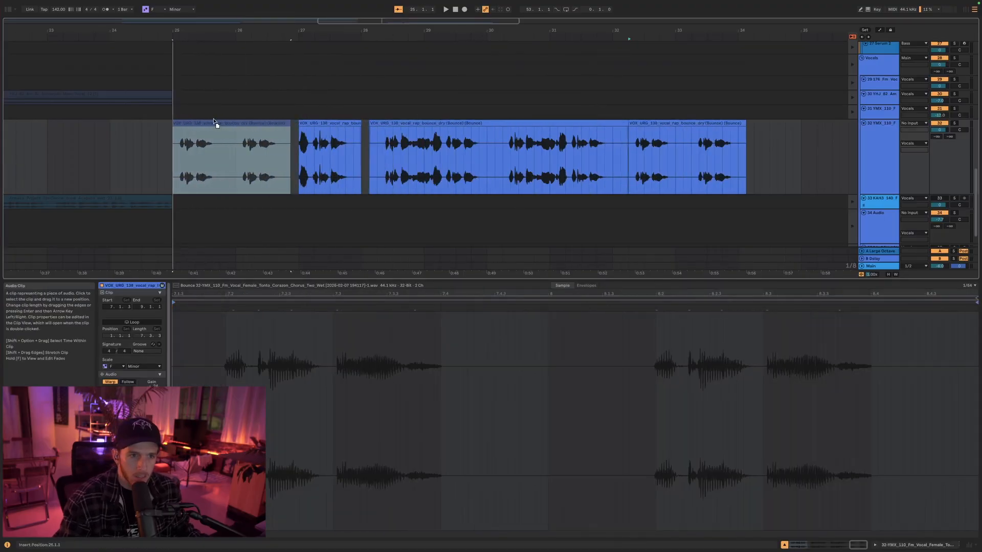
# Rearrange the rap vocal pieces so one phrase fills bar 25, the middle piece follows during bar 26, and the rest starts at bar 28
pyautogui.press('space')
pyautogui.hscroll(-5, 179, 125)
pyautogui.press('Delete')
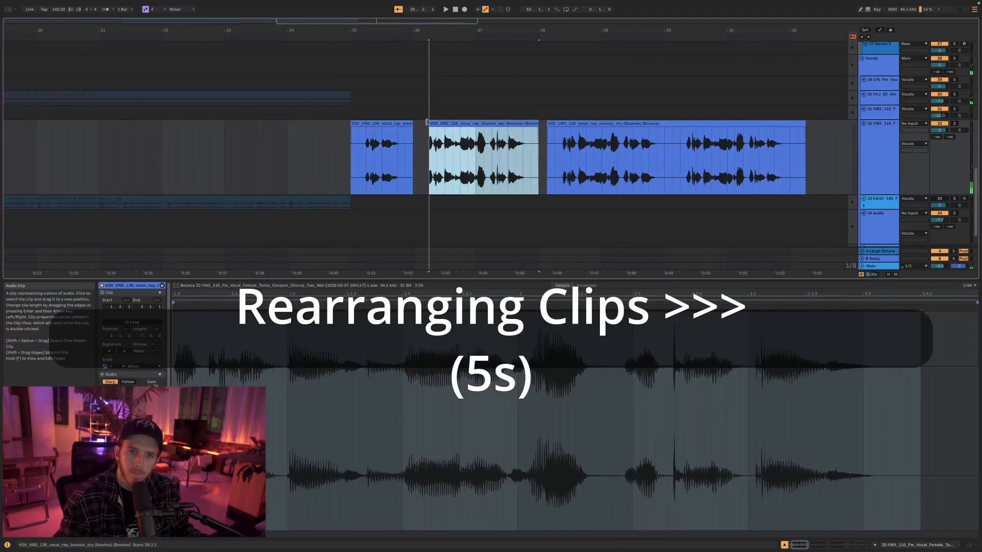
pyautogui.scroll(5, 501, 226)
pyautogui.click(358, 123)
pyautogui.moveTo(544, 123); pyautogui.dragTo(569, 124)
pyautogui.scroll(-3, 482, 211)
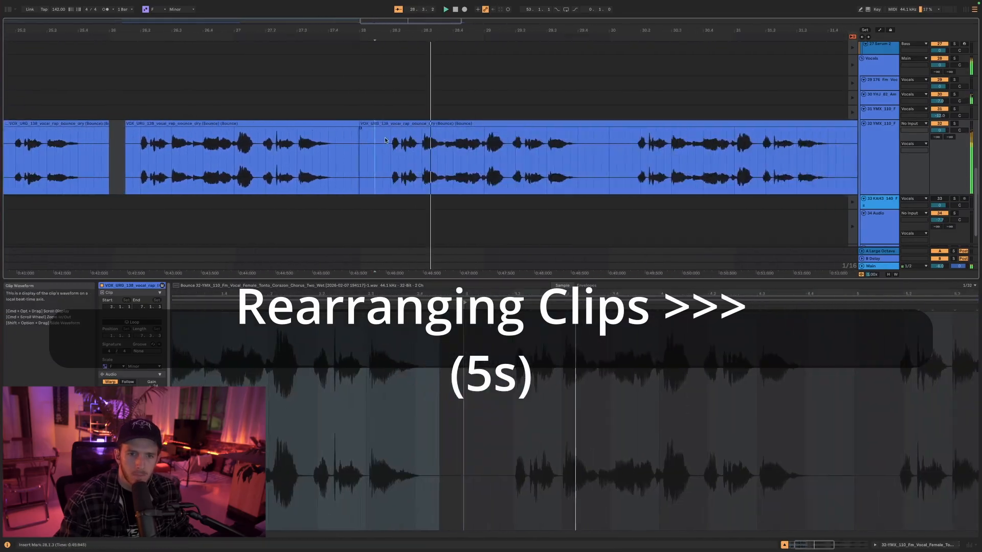
# Play the rearranged rap vocal and try a short closing phrase on track 32 that ends at bar 33
pyautogui.click(256, 123)
pyautogui.press('space')
pyautogui.click(476, 124)
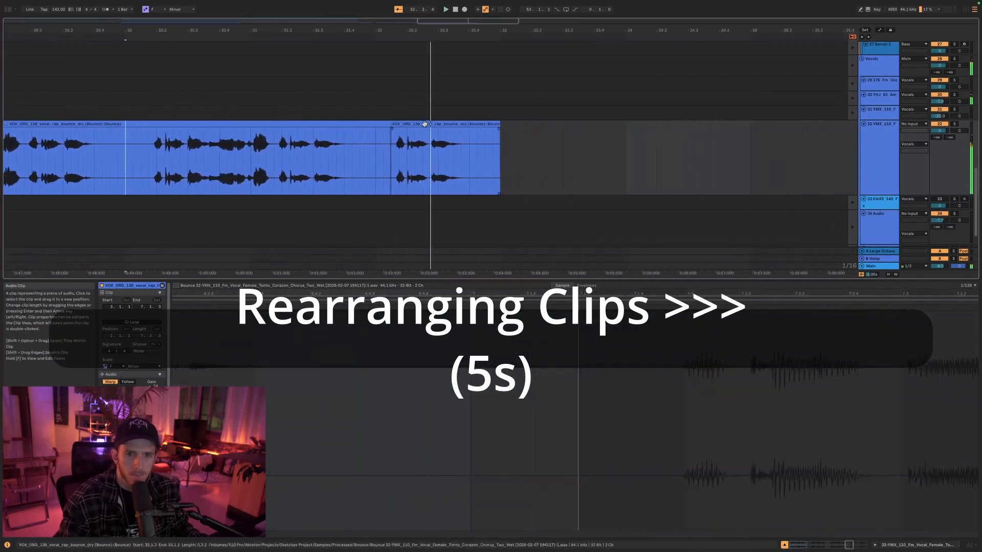
pyautogui.click(461, 124)
pyautogui.press('space')
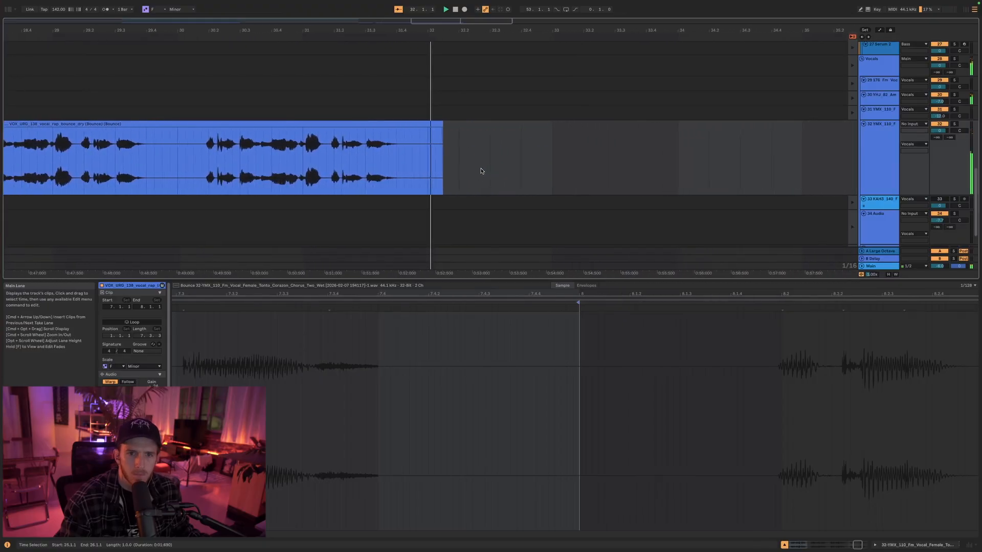
# Duplicate the rap vocal's final phrase from 31.1.4 directly after itself and trim the copy to end at bar 33
pyautogui.press('space')
pyautogui.moveTo(312, 146); pyautogui.dragTo(437, 142)
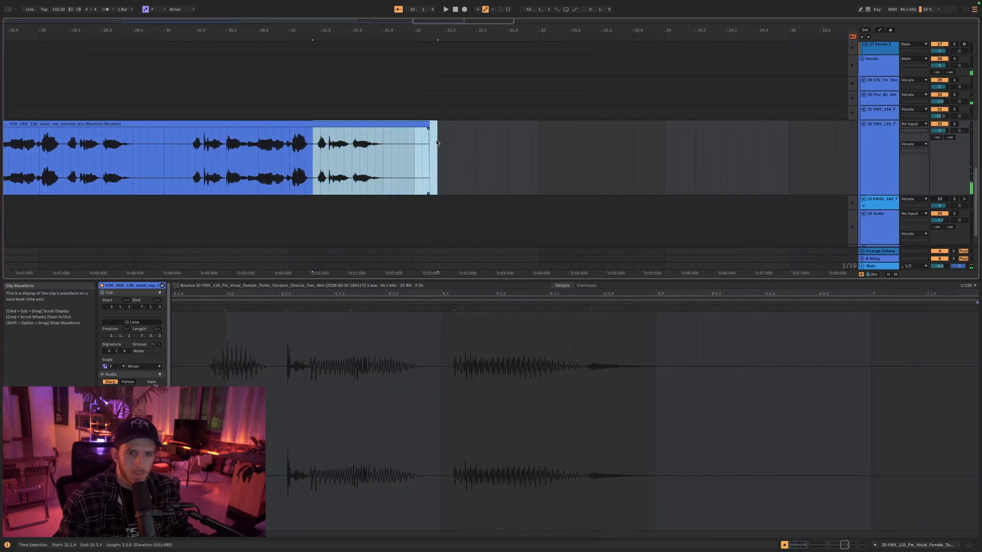
pyautogui.press('super+d')
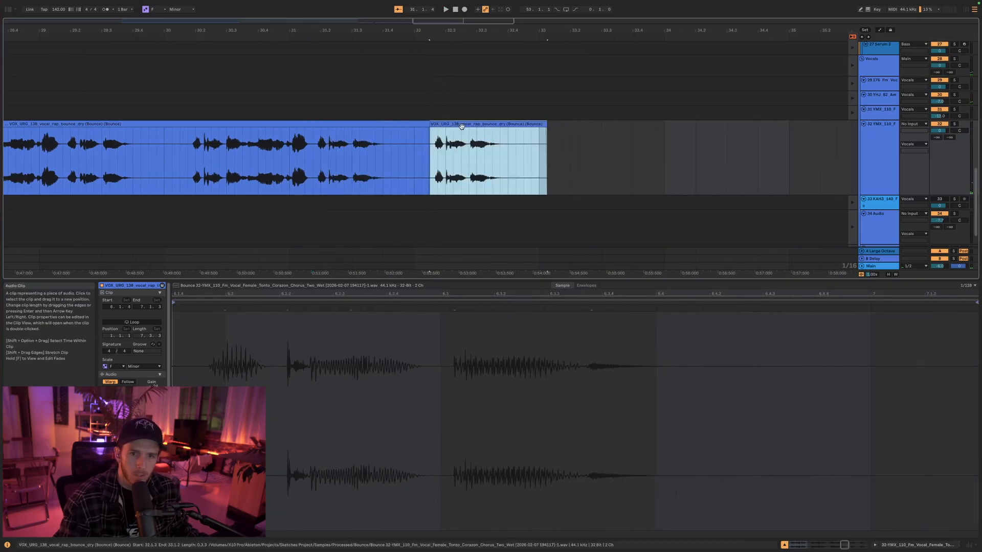
pyautogui.moveTo(545, 124); pyautogui.dragTo(539, 124)
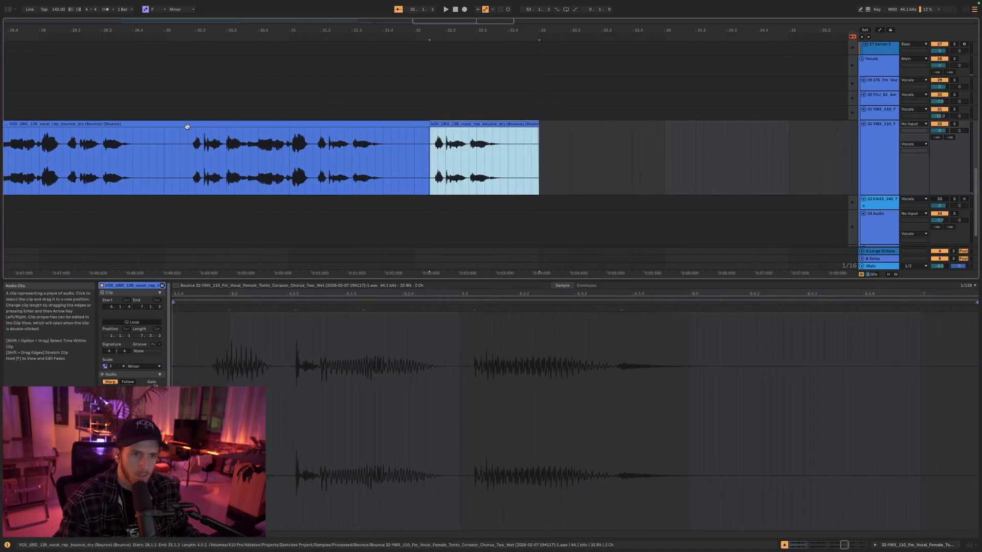
pyautogui.click(167, 135)
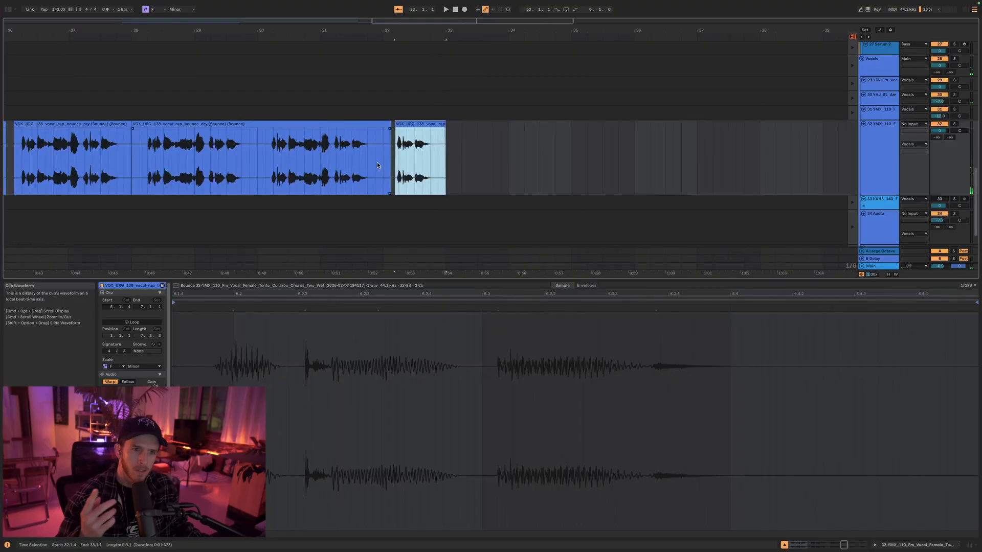
# Consolidate the rearranged rap vocal clips on track 32, from bar 25 to bar 33, to a new scene
pyautogui.keyDown('super'); pyautogui.scroll(-3, 325, 164); pyautogui.keyUp('super')
pyautogui.hscroll(-10, 325, 164)
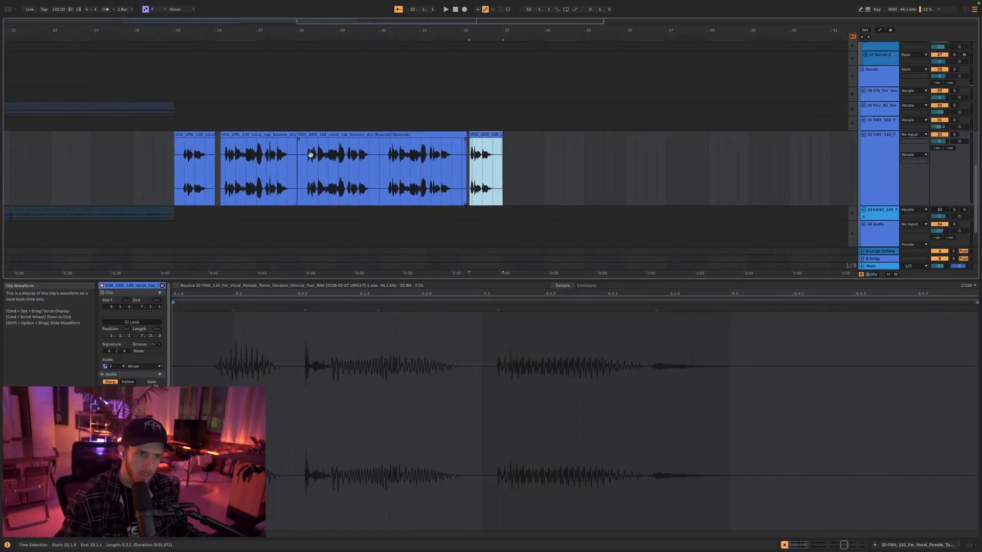
pyautogui.click(967, 9)
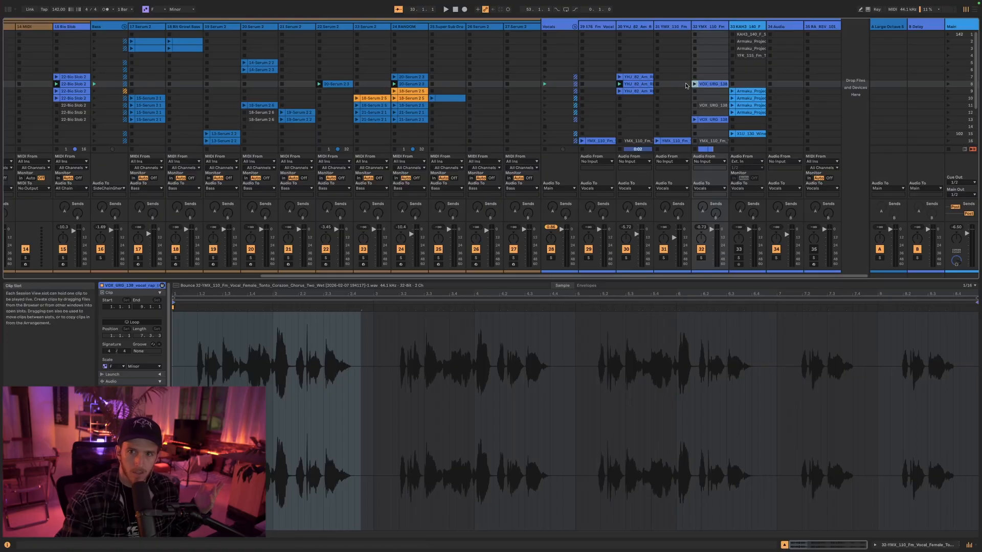
pyautogui.press('Tab')
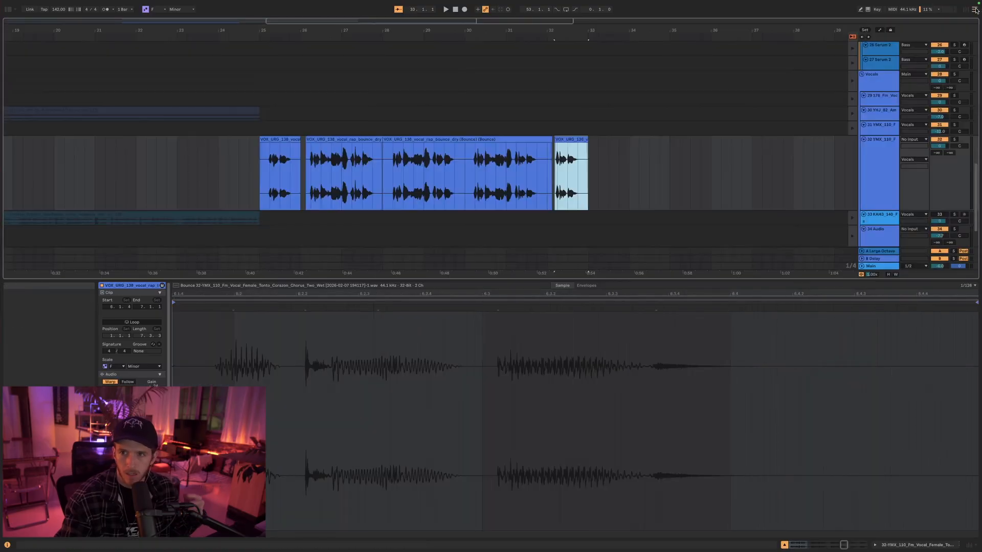
pyautogui.click(276, 141)
pyautogui.keyDown('shift'); pyautogui.click(569, 141); pyautogui.keyUp('shift')
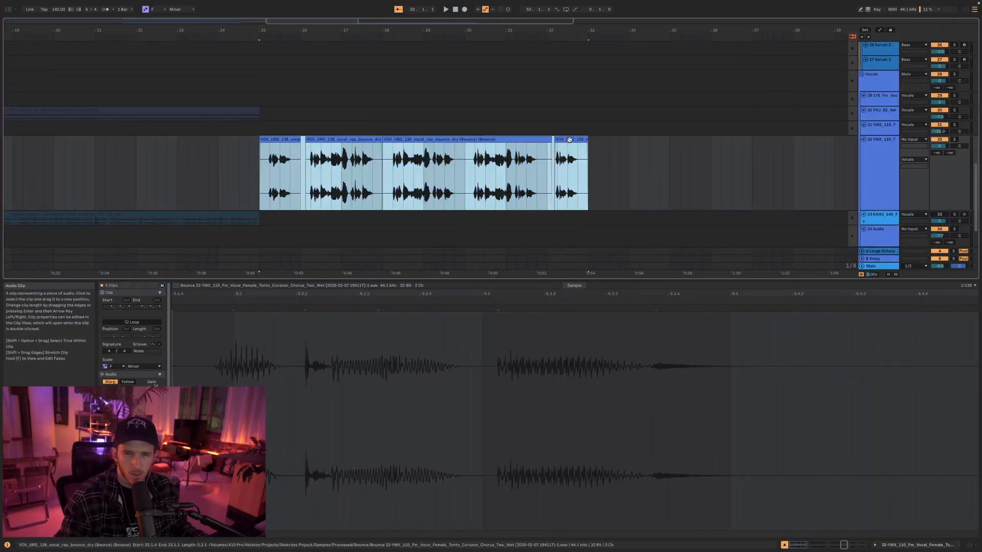
pyautogui.rightClick(570, 141)
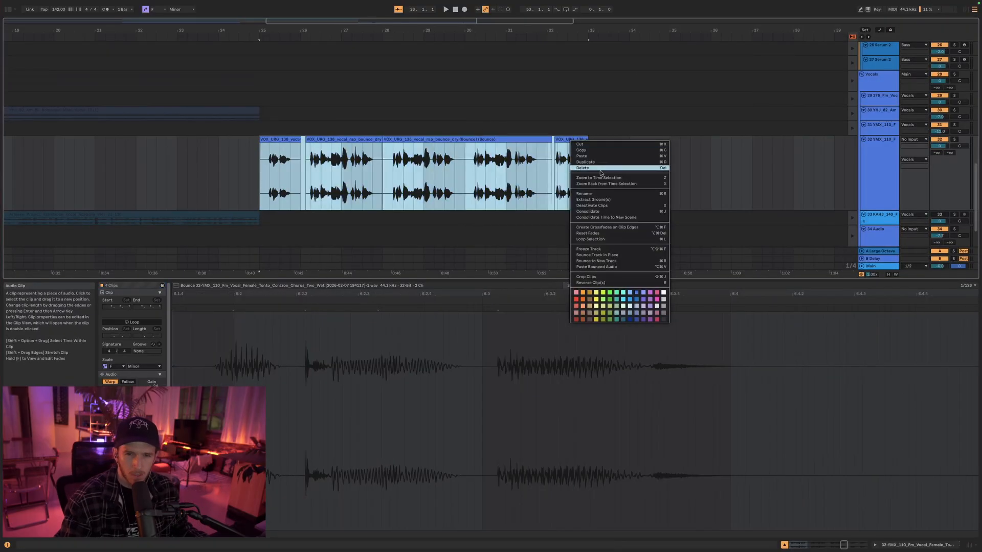
pyautogui.press('Escape')
pyautogui.rightClick(310, 138)
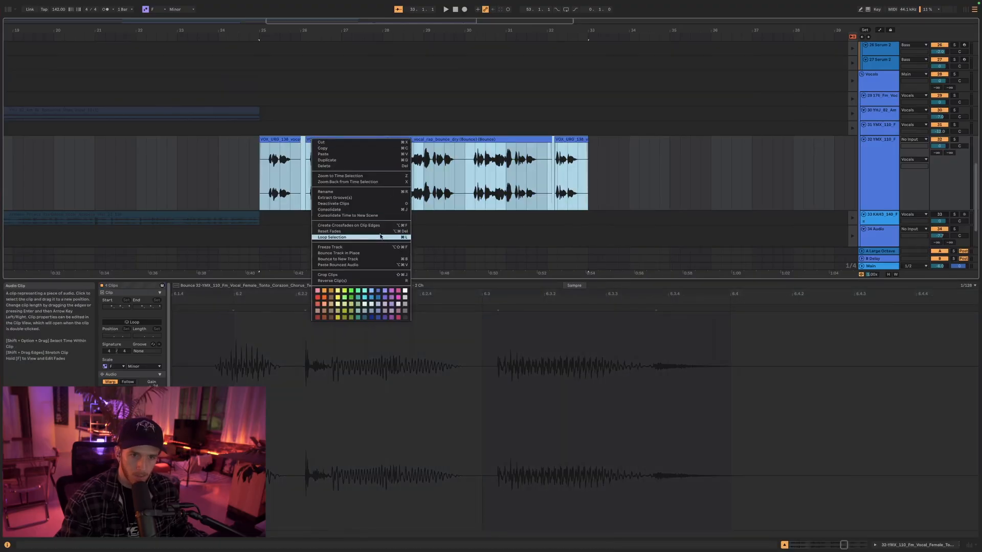
pyautogui.click(355, 216)
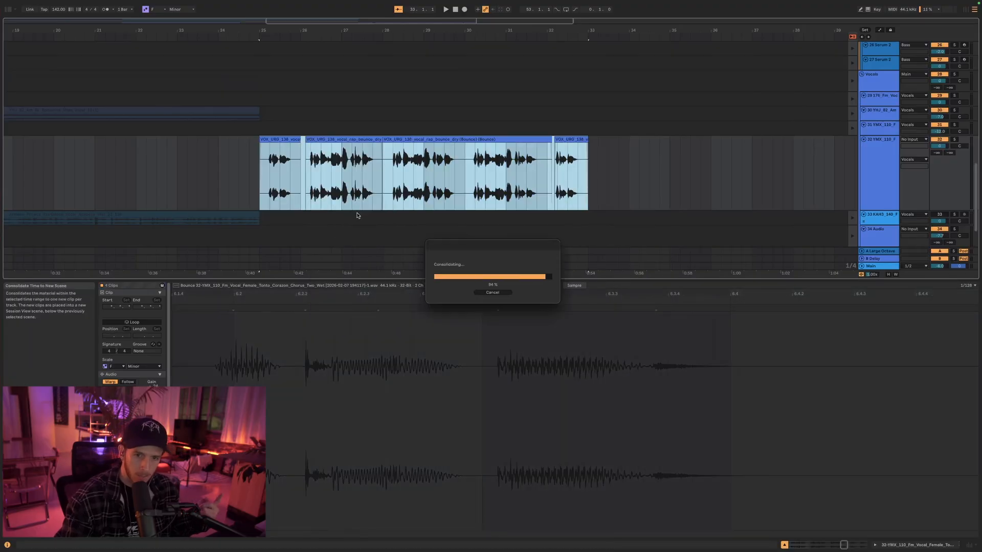
# Move the consolidated rap vocal into track 32's scene 8 slot in Session View, and launch the 18-Serum 2 clips in scene 11
pyautogui.click(970, 9)
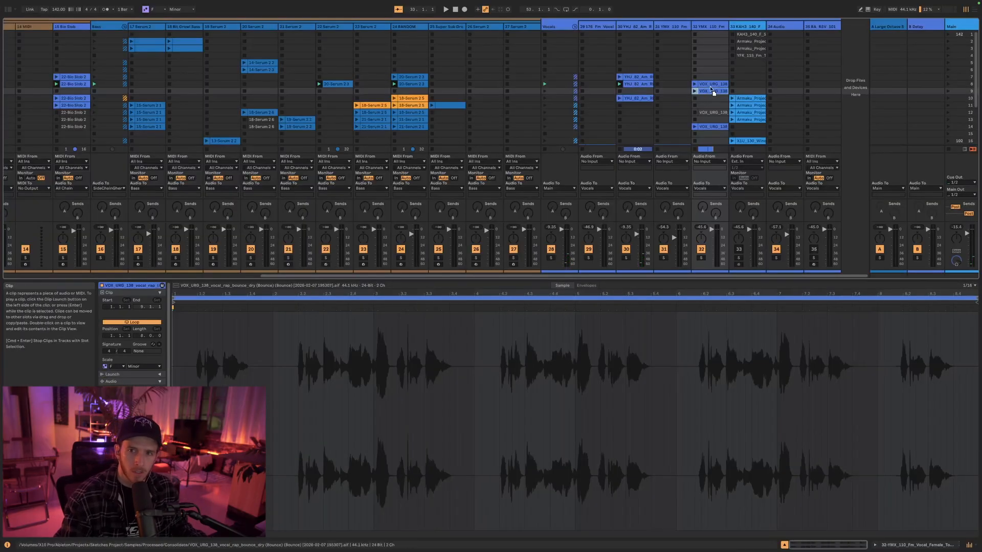
pyautogui.moveTo(709, 84); pyautogui.dragTo(709, 83)
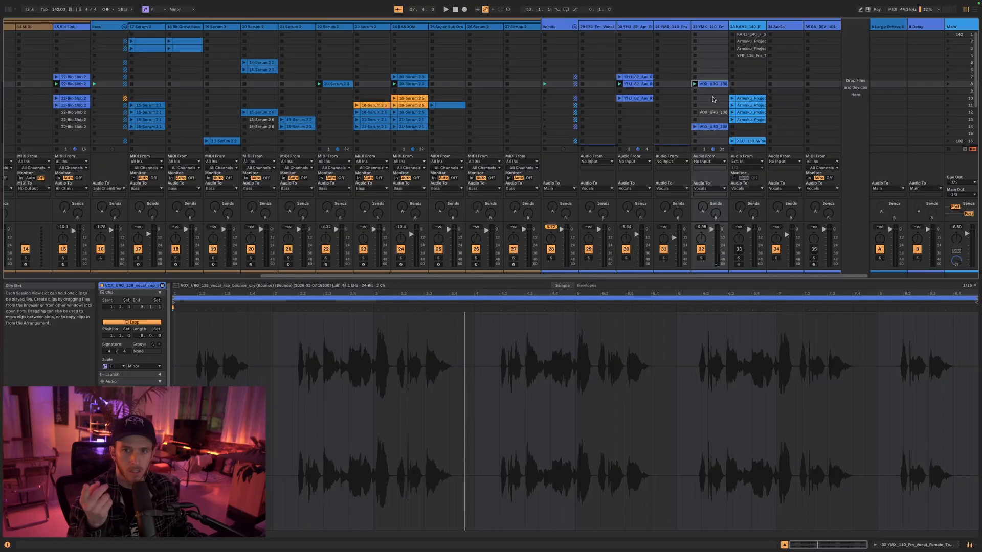
pyautogui.click(395, 106)
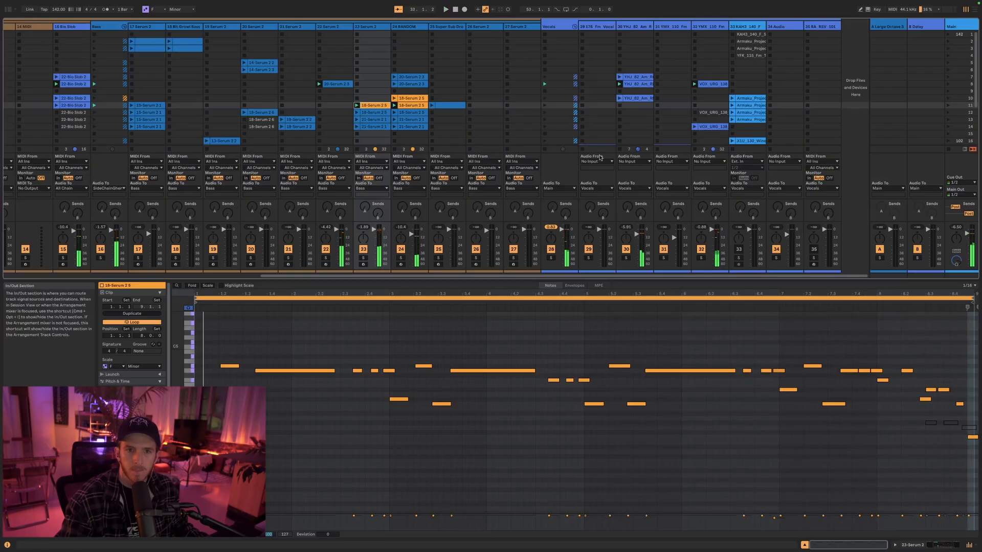
pyautogui.click(717, 84)
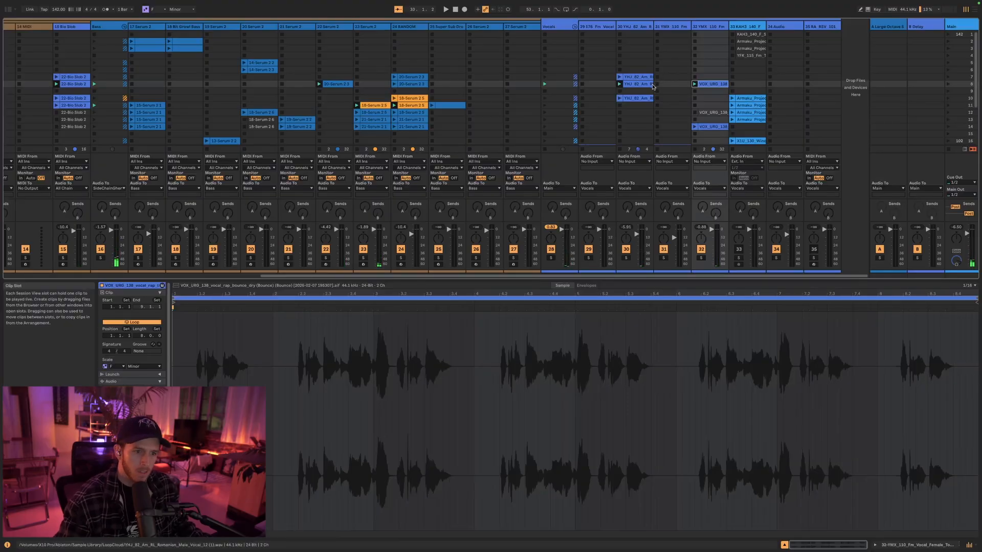
# Copy the rearranged rap vocal clips from the arrangement and paste them as bounced audio into track 32 in Session View, starting at scene 8
pyautogui.press('Tab')
pyautogui.click(853, 188)
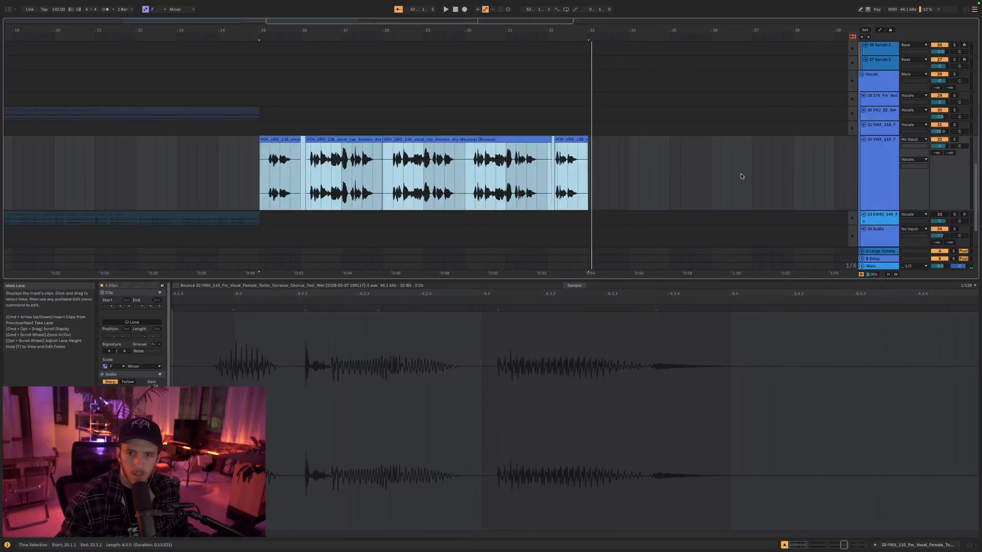
pyautogui.rightClick(289, 141)
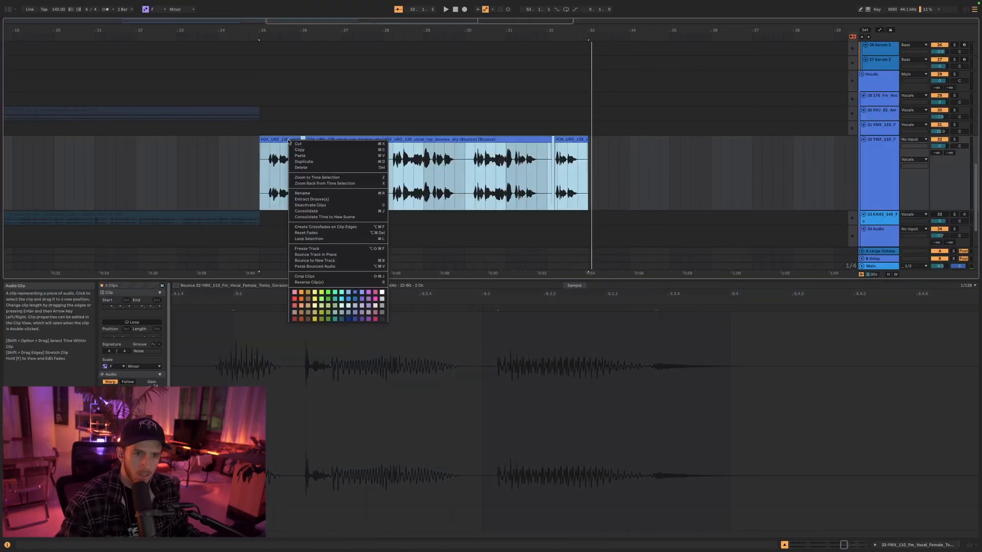
pyautogui.click(313, 150)
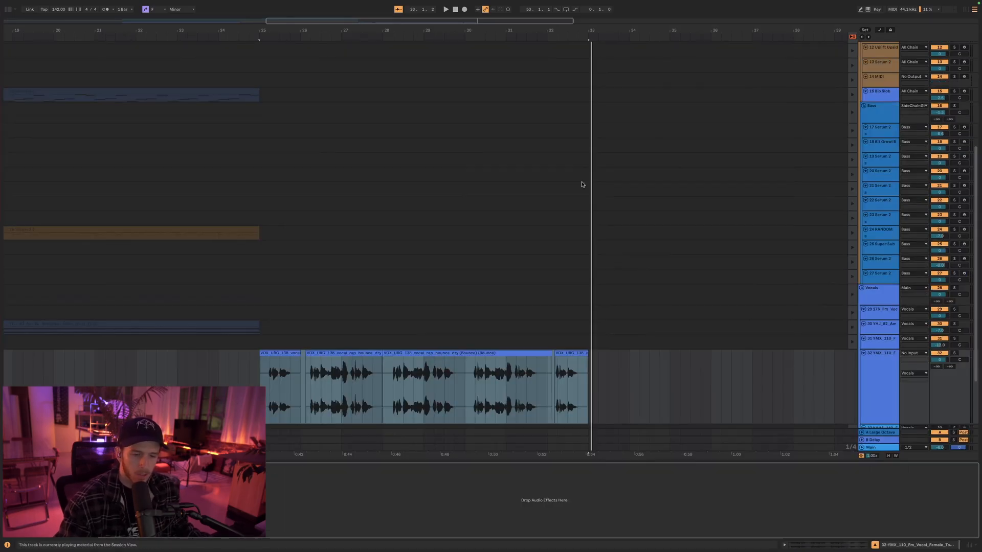
pyautogui.press('Tab')
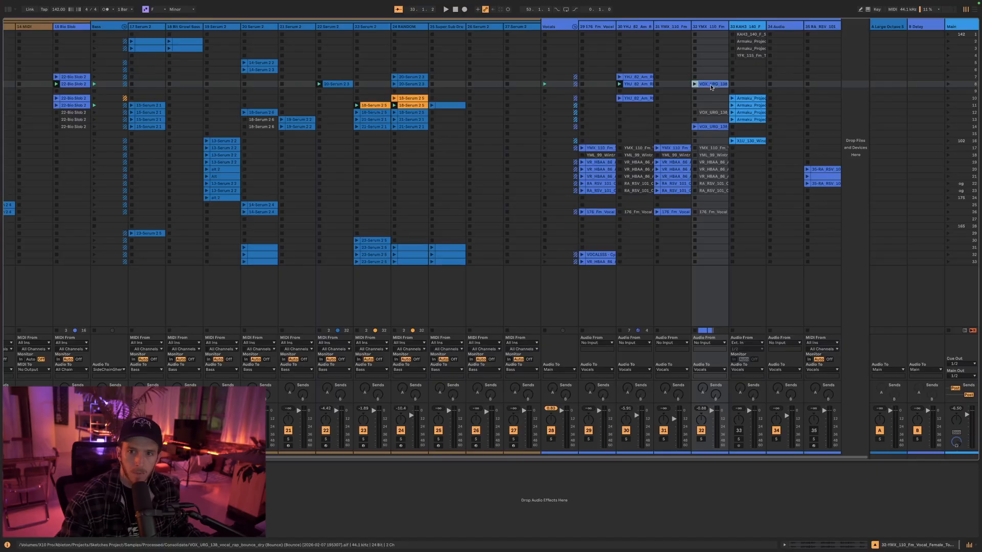
pyautogui.rightClick(711, 86)
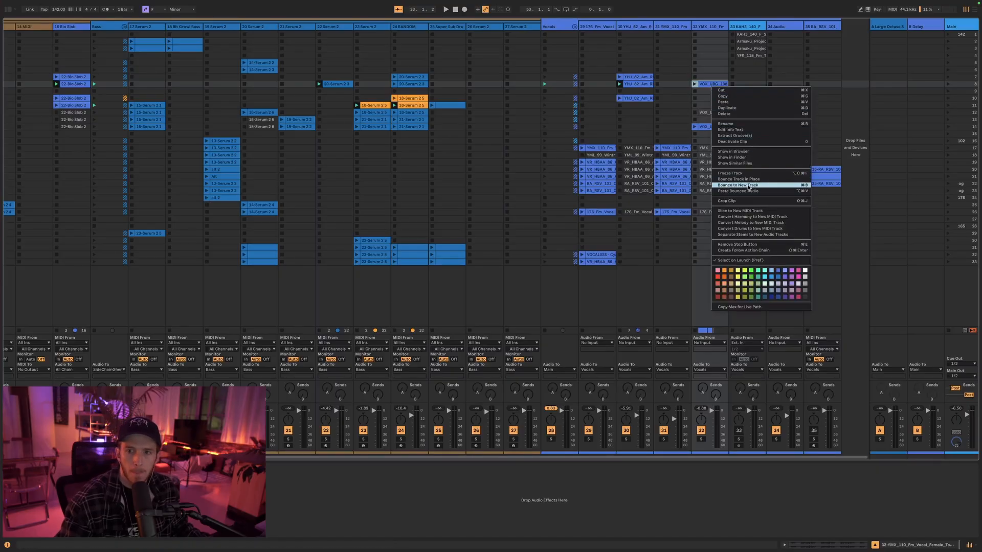
pyautogui.click(749, 185)
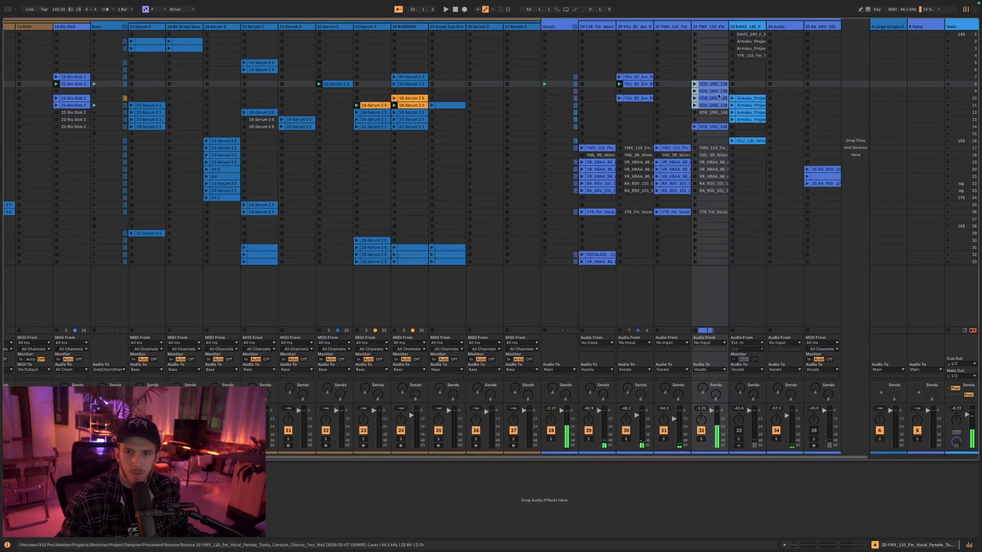
# Delete the extra bounced rap vocal clips in scenes 9 to 11 of track 32
pyautogui.click(715, 93)
pyautogui.click(711, 106)
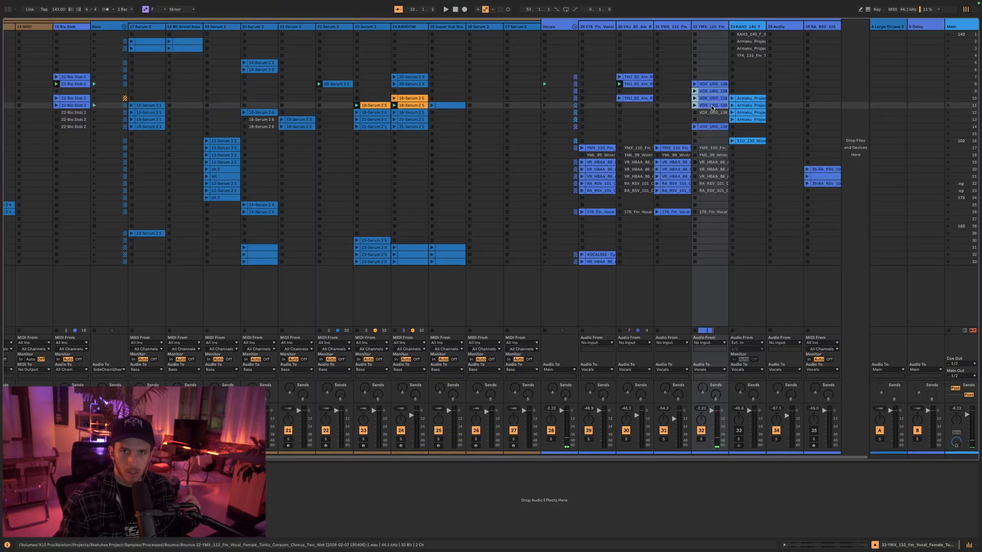
pyautogui.press('Delete')
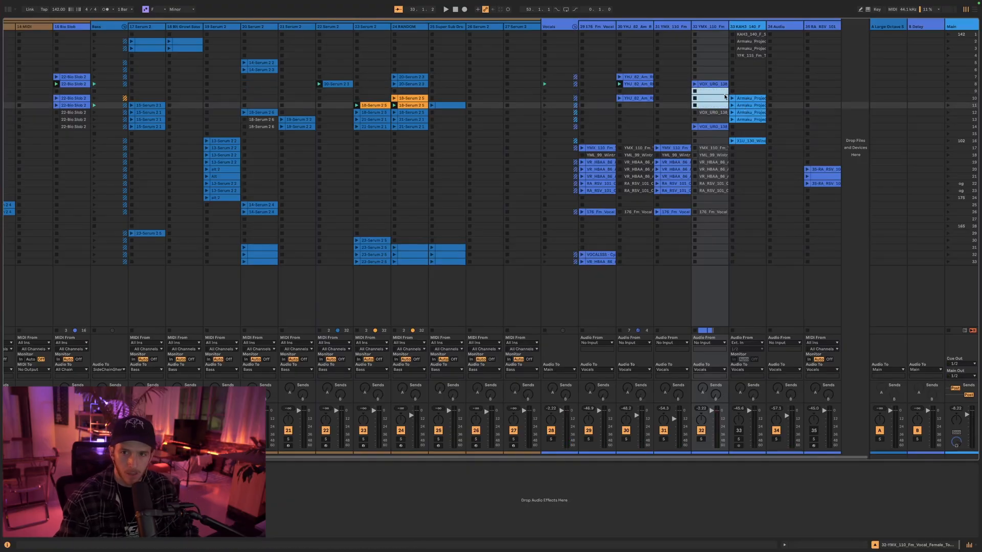
# Extend scene 8's bounced rap vocal clip to the full sample with its end at 9.1.1, and launch the scene to hear it
pyautogui.click(715, 85)
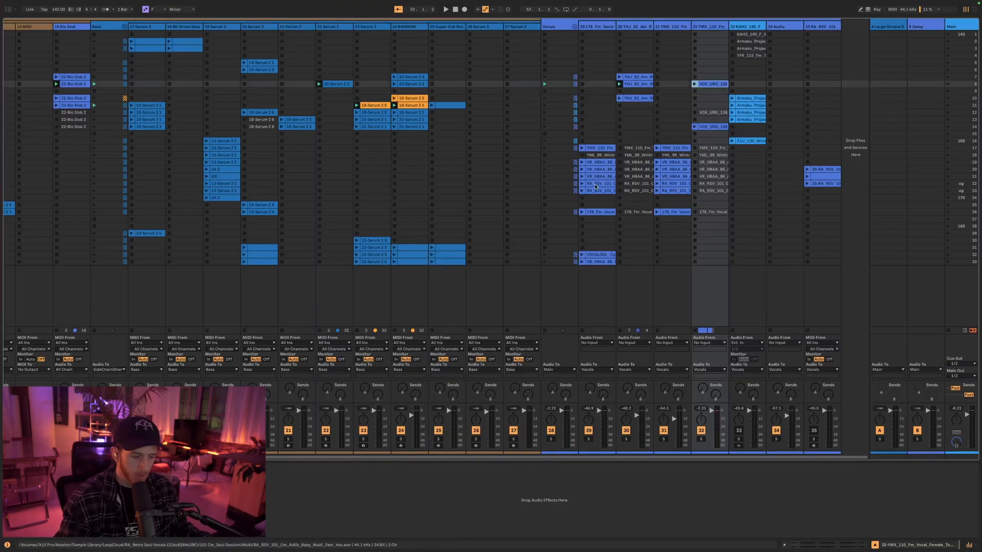
pyautogui.hotkey('shift', 'Tab')
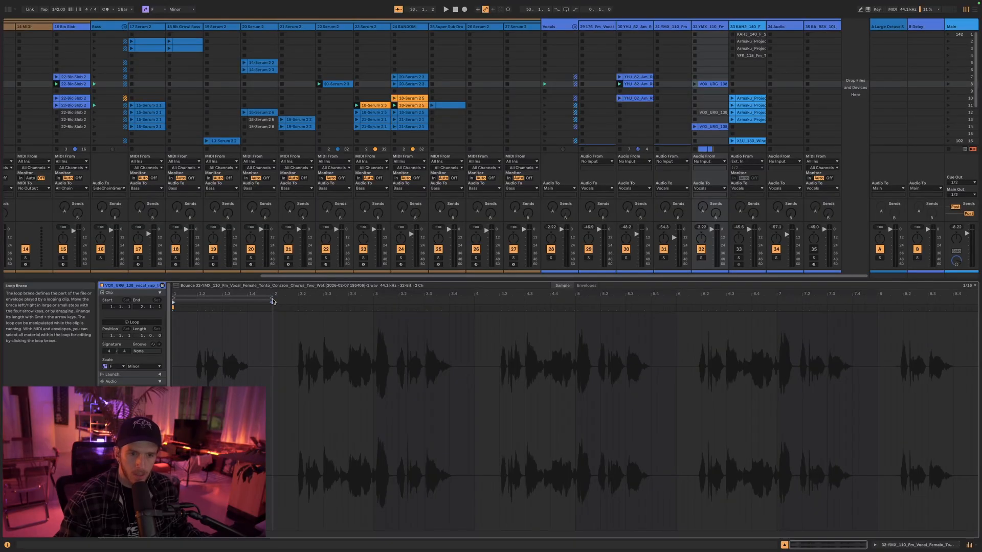
pyautogui.moveTo(275, 301); pyautogui.dragTo(979, 282)
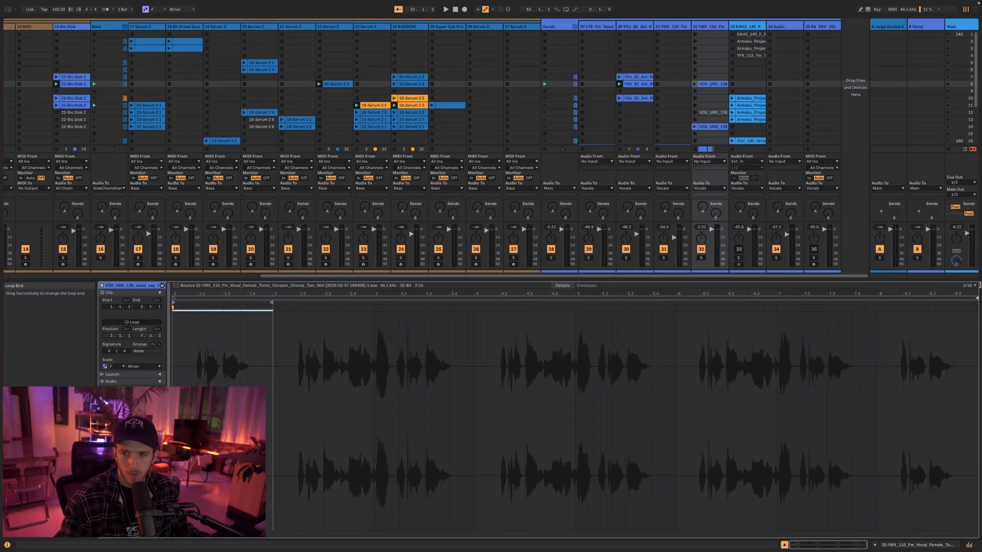
pyautogui.moveTo(271, 303); pyautogui.dragTo(978, 309)
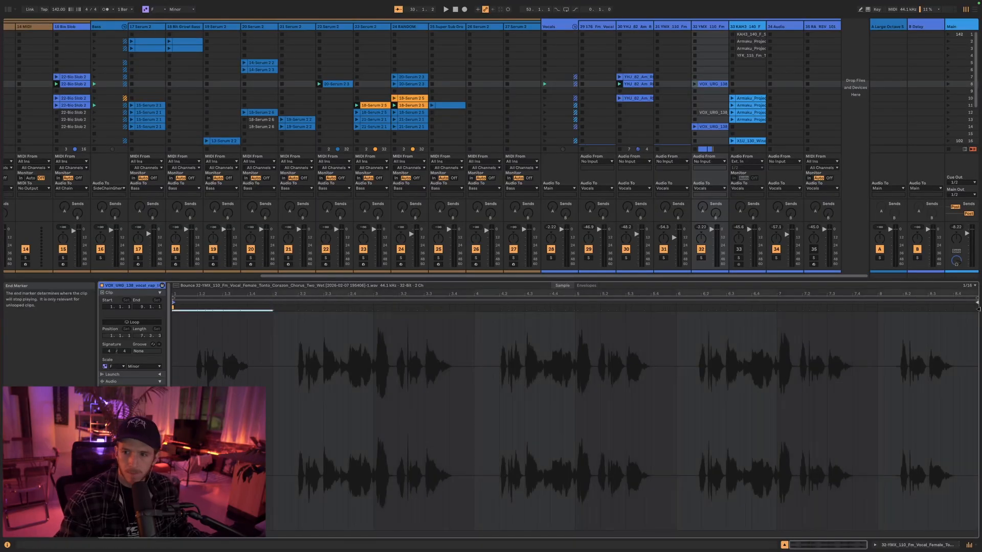
pyautogui.click(949, 84)
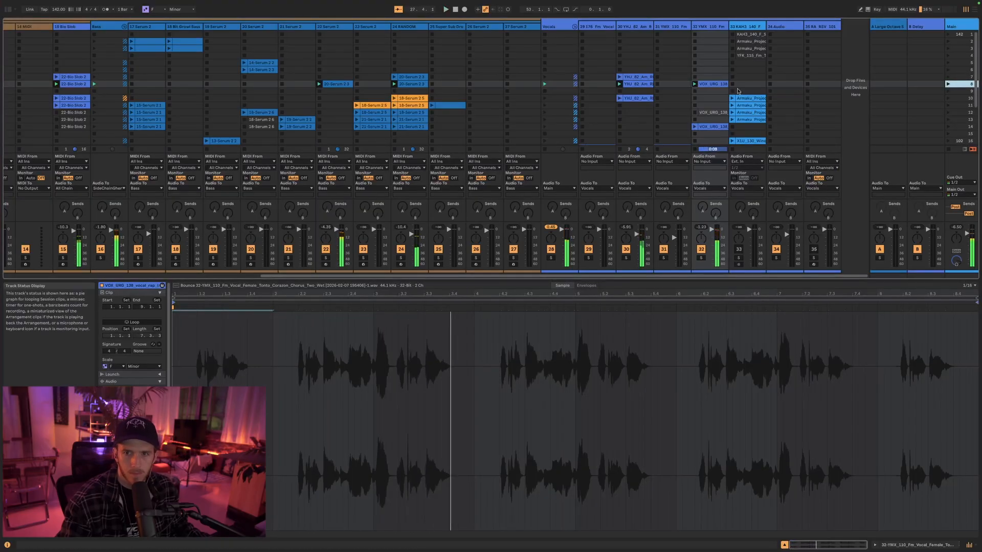
pyautogui.click(711, 28)
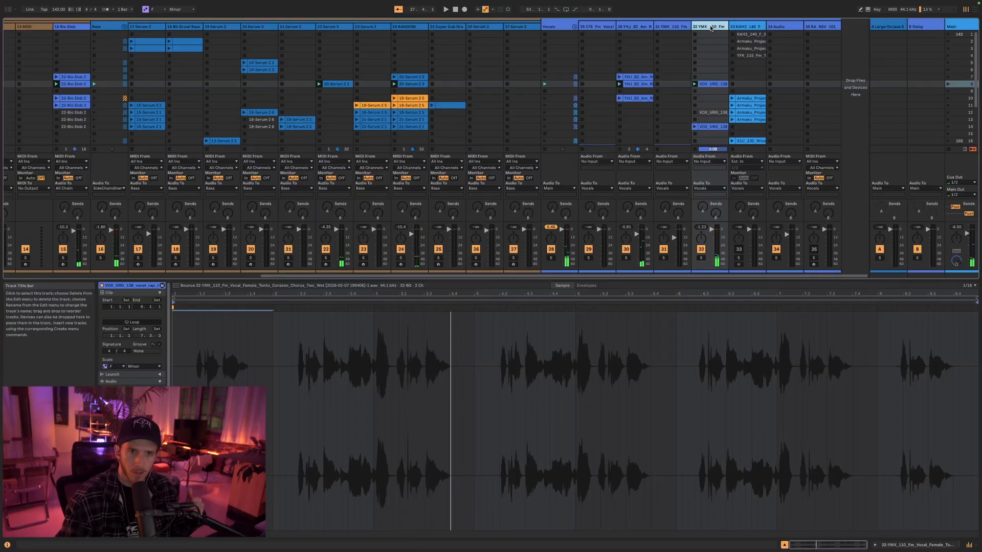